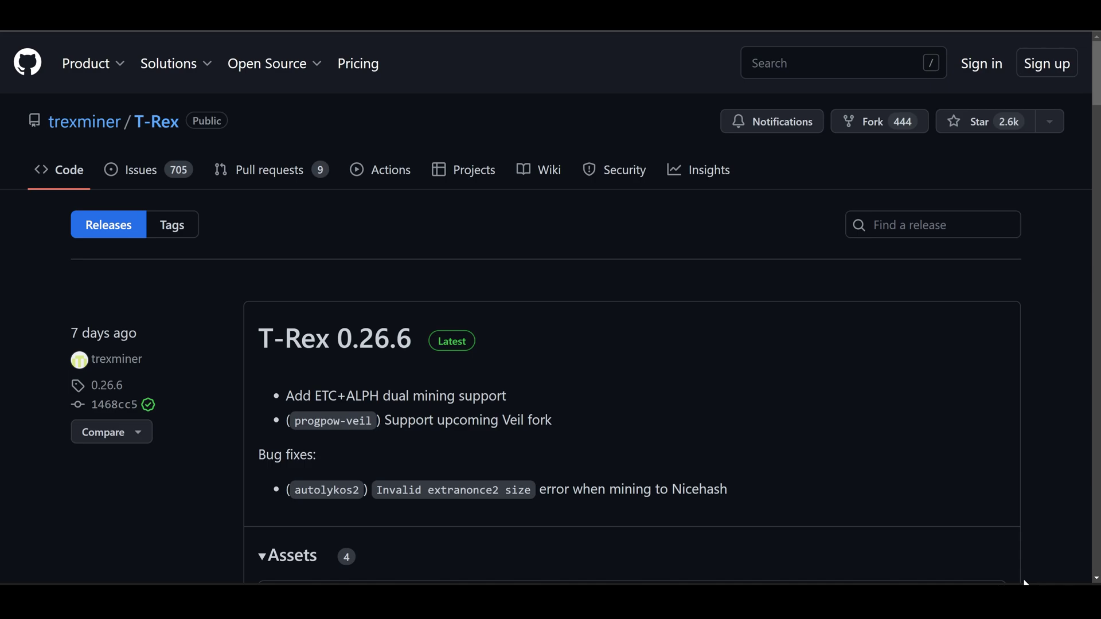
Download the Windows archive t-rex-0.26.6-win.zip from the T-Rex 0.26.6 release and extract all its files
scroll(791, 349, down, 3)
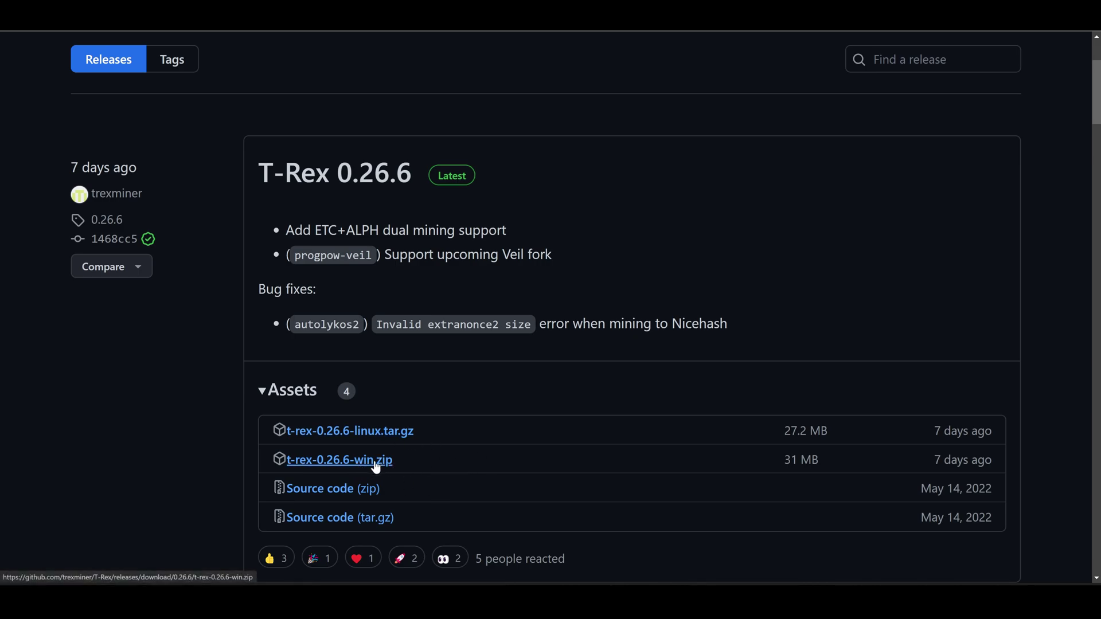
click(381, 467)
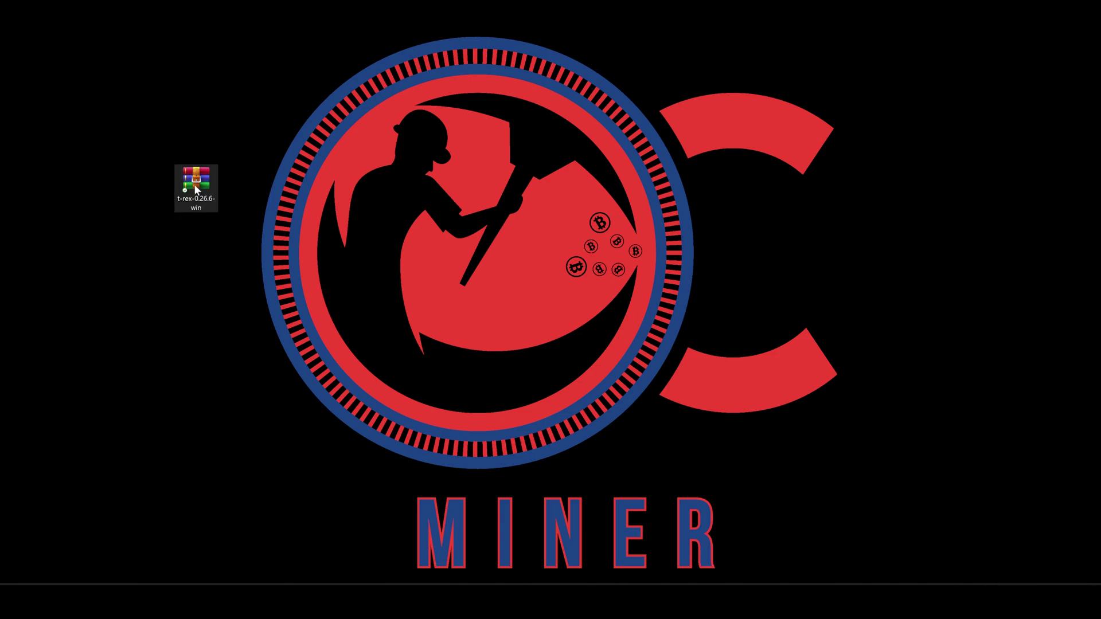
right_click(195, 189)
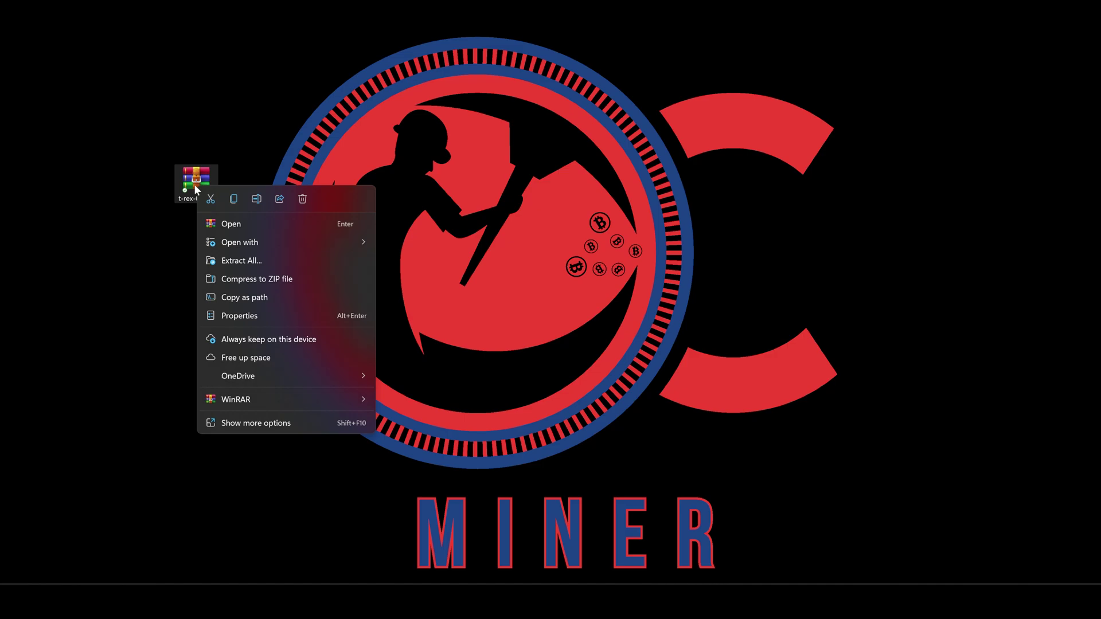
click(227, 262)
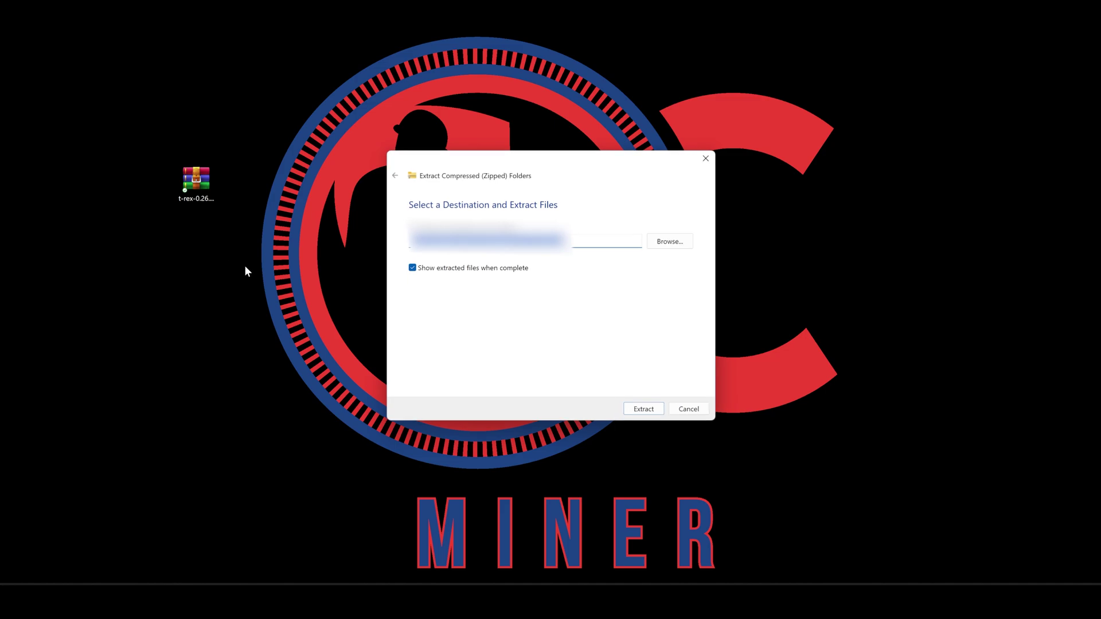
click(646, 409)
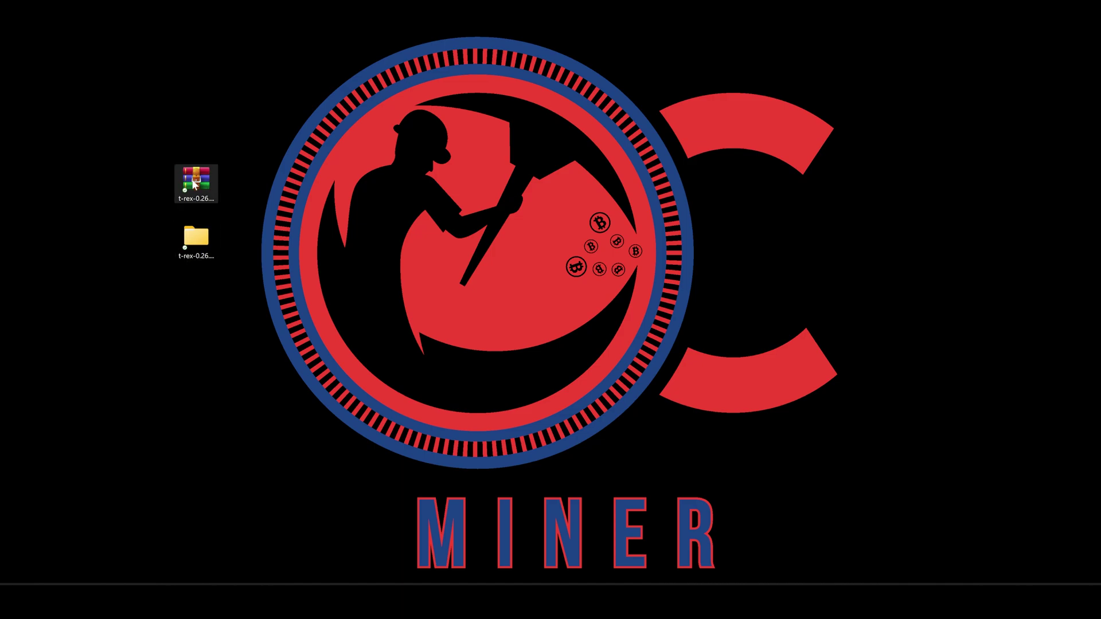
Open the extracted t-rex-0.26.6-win folder and open the ETC-2miners batch file for editing in Notepad
double_click(197, 238)
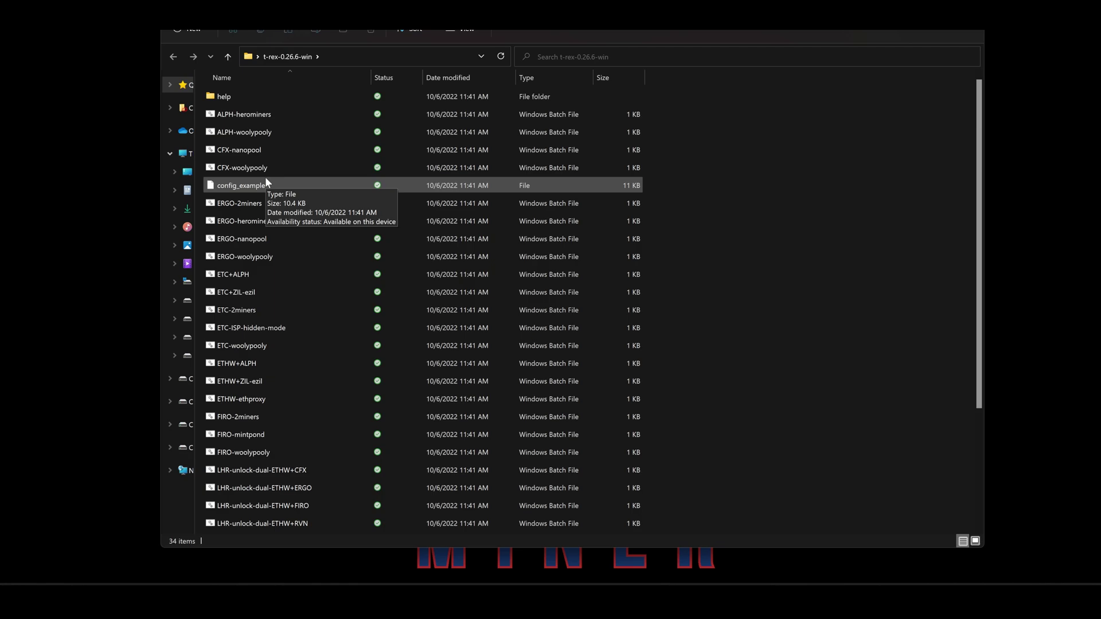
click(239, 310)
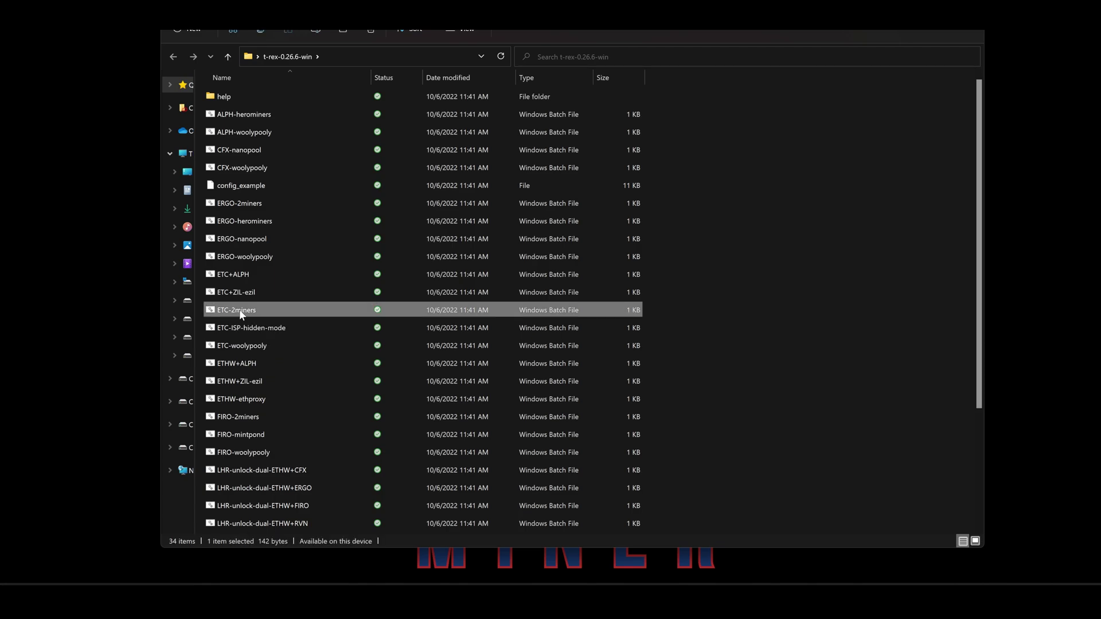
right_click(240, 314)
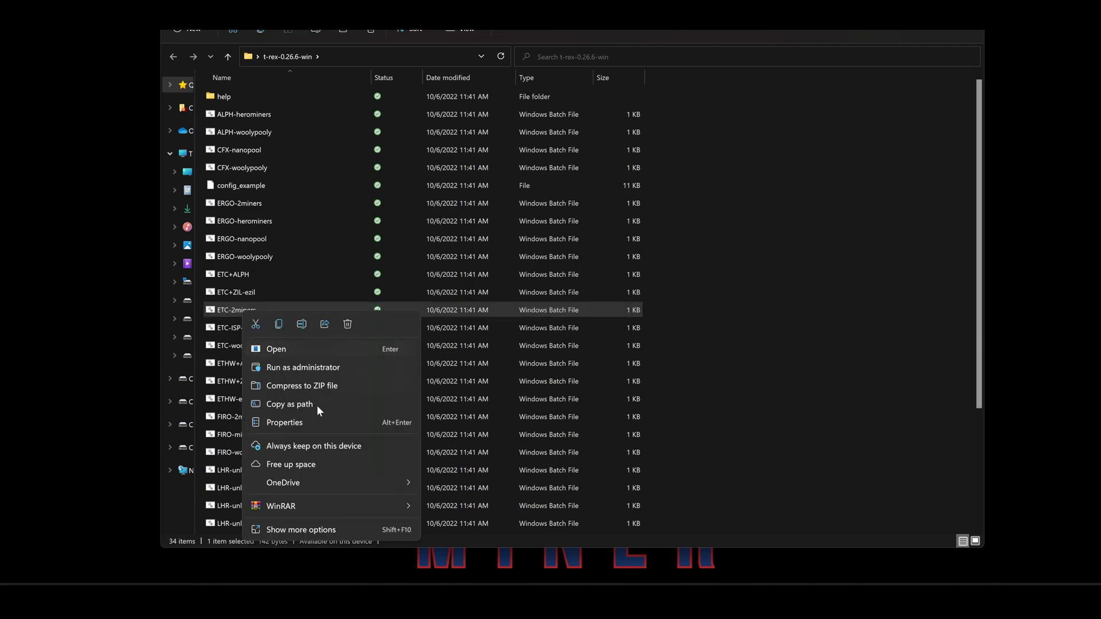
click(318, 529)
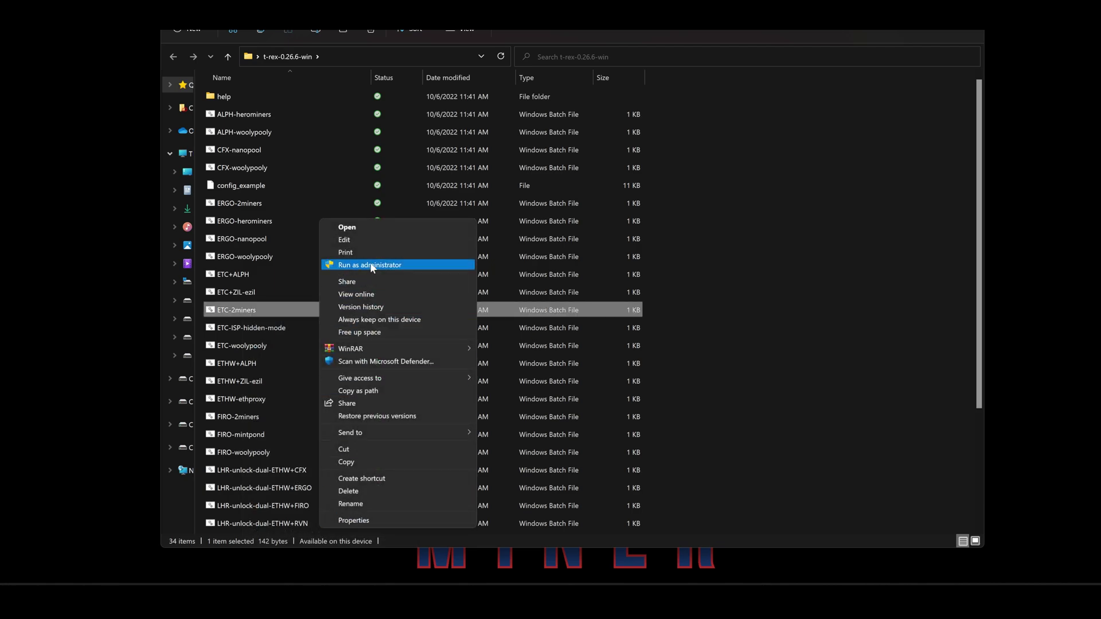
click(376, 241)
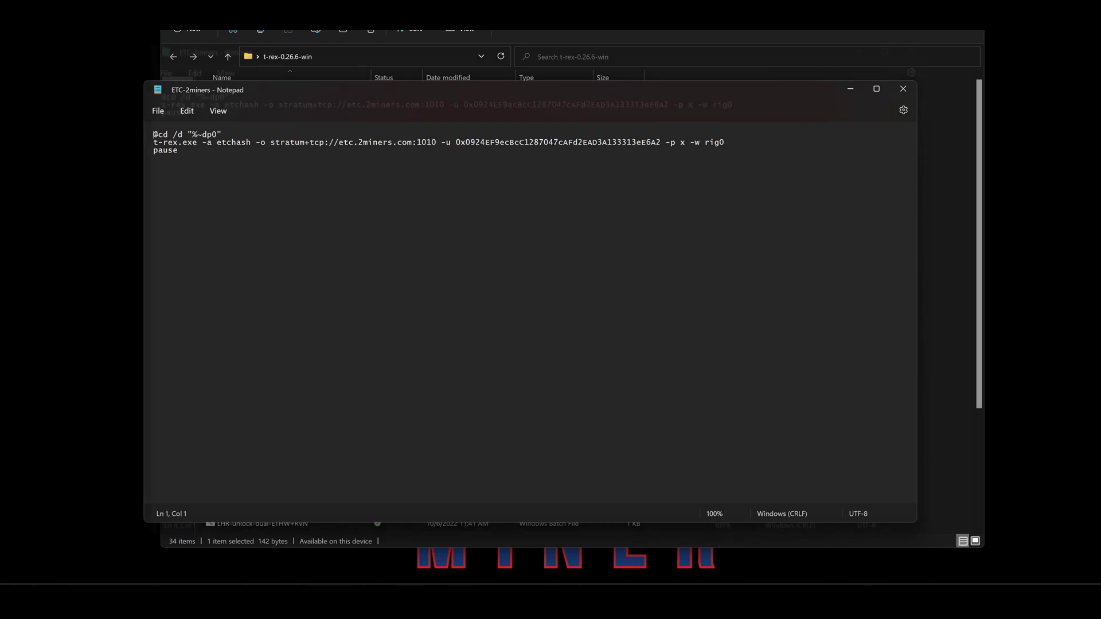
drag(402, 90, 409, 52)
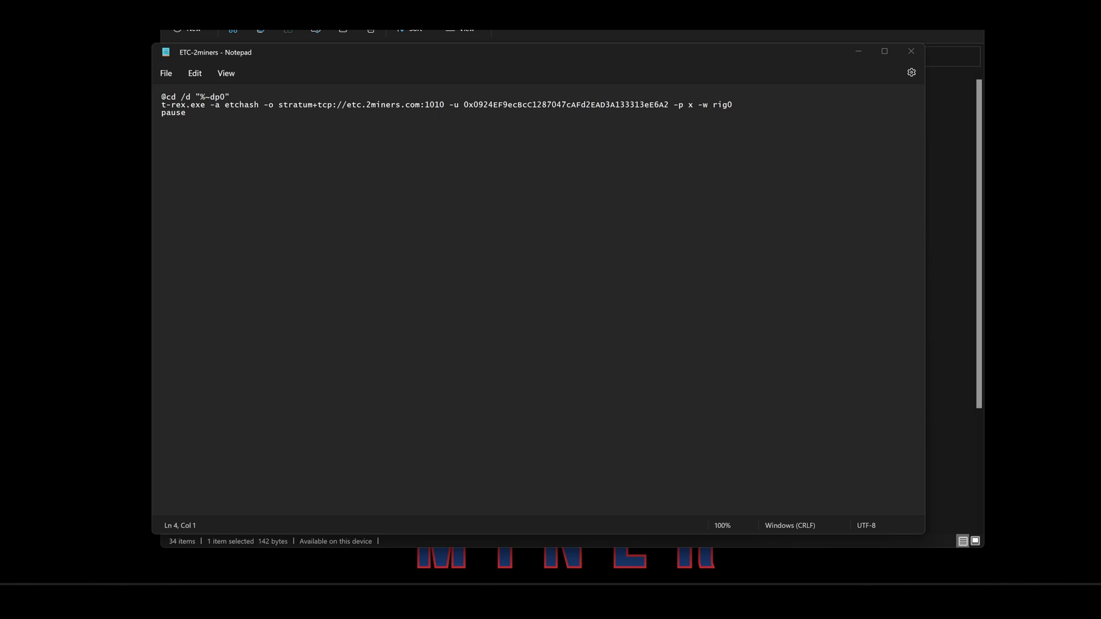
Switch to the Ethereum Classic pool list in the browser and open the 2miners.com pool's mining server list
mouse_move(553, 559)
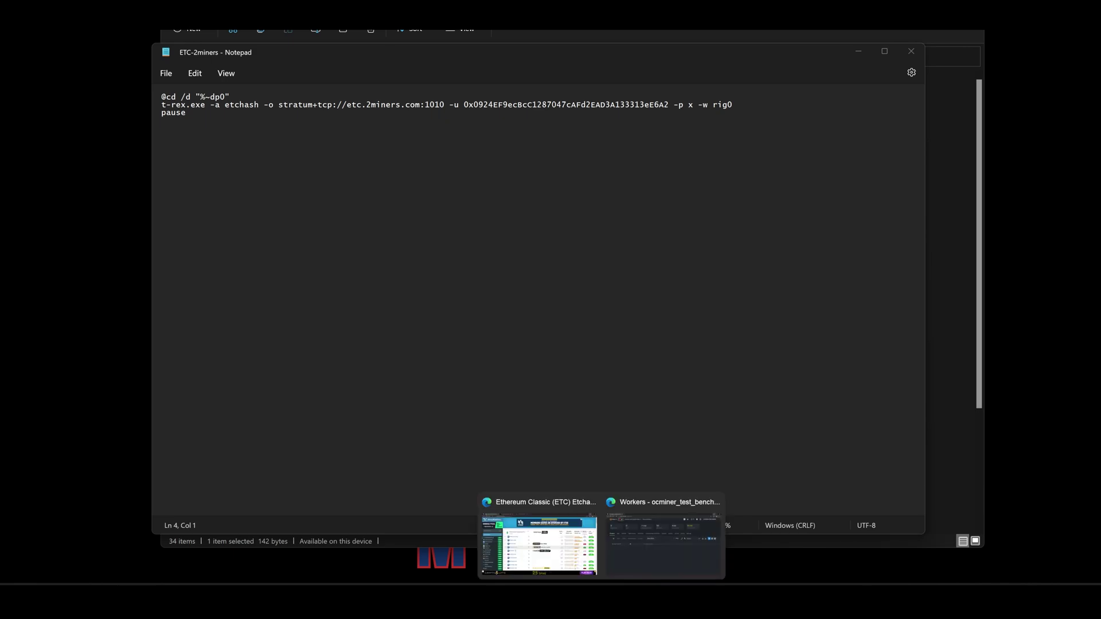
click(594, 552)
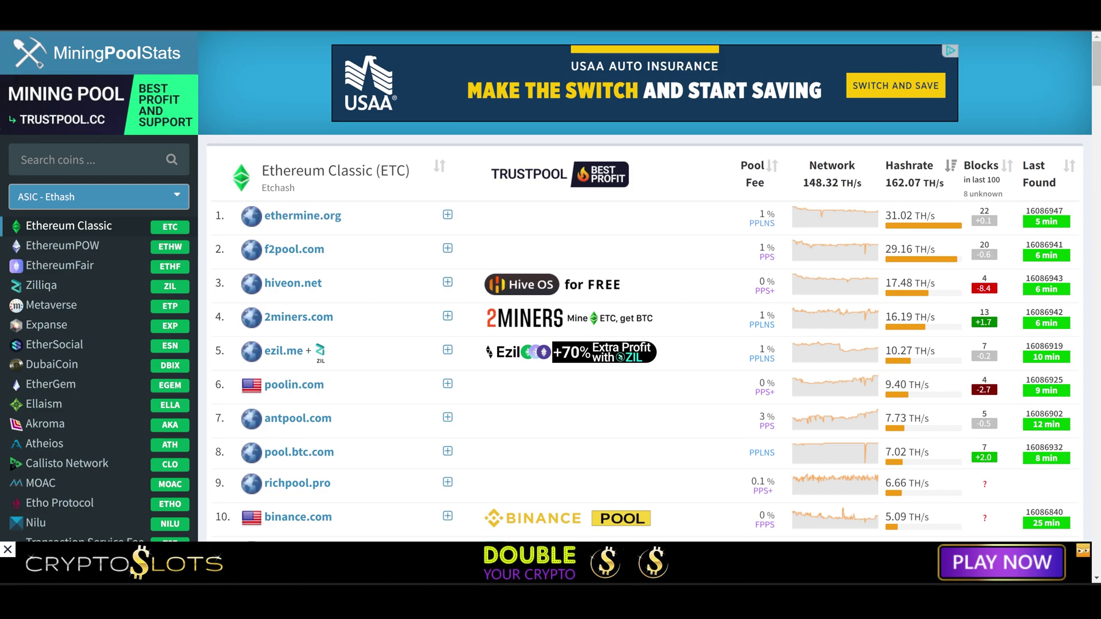
scroll(323, 195, down, 4)
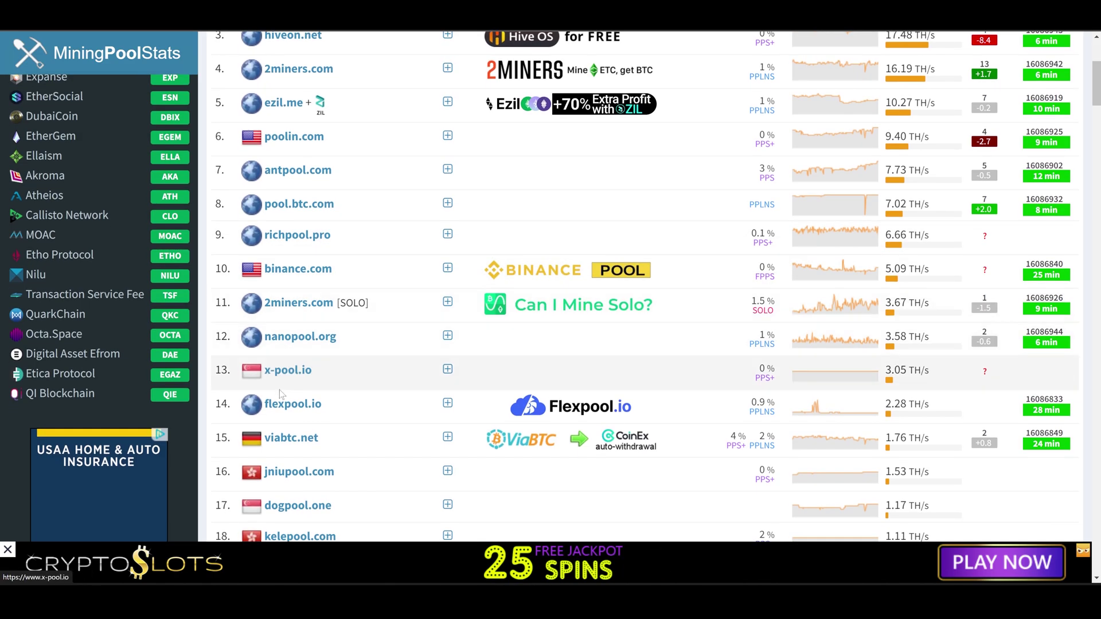
scroll(358, 350, up, 4)
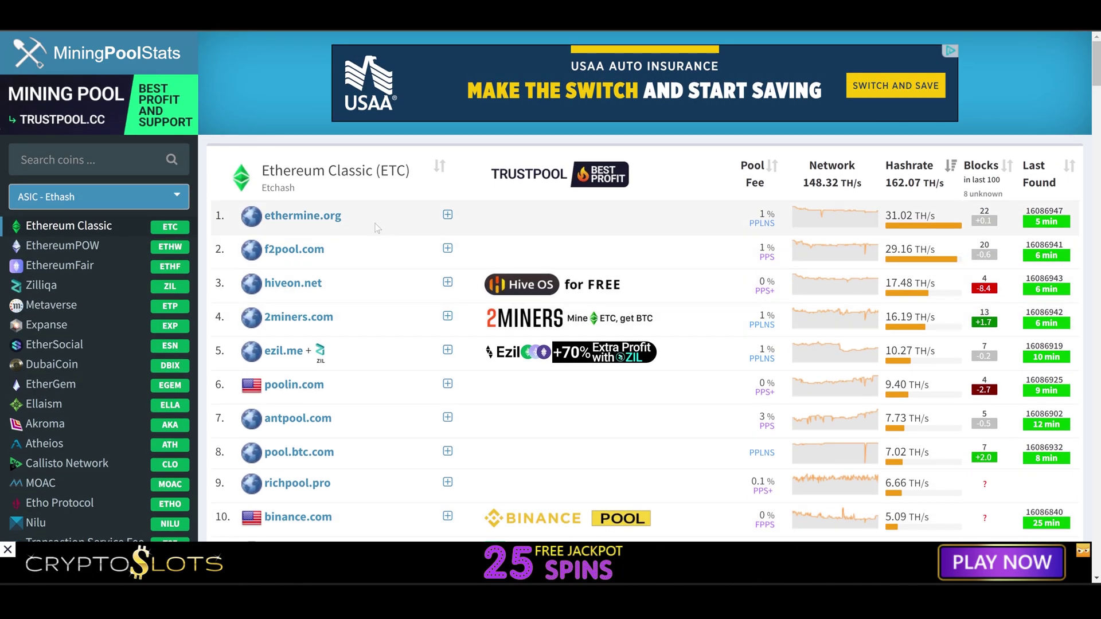
click(313, 320)
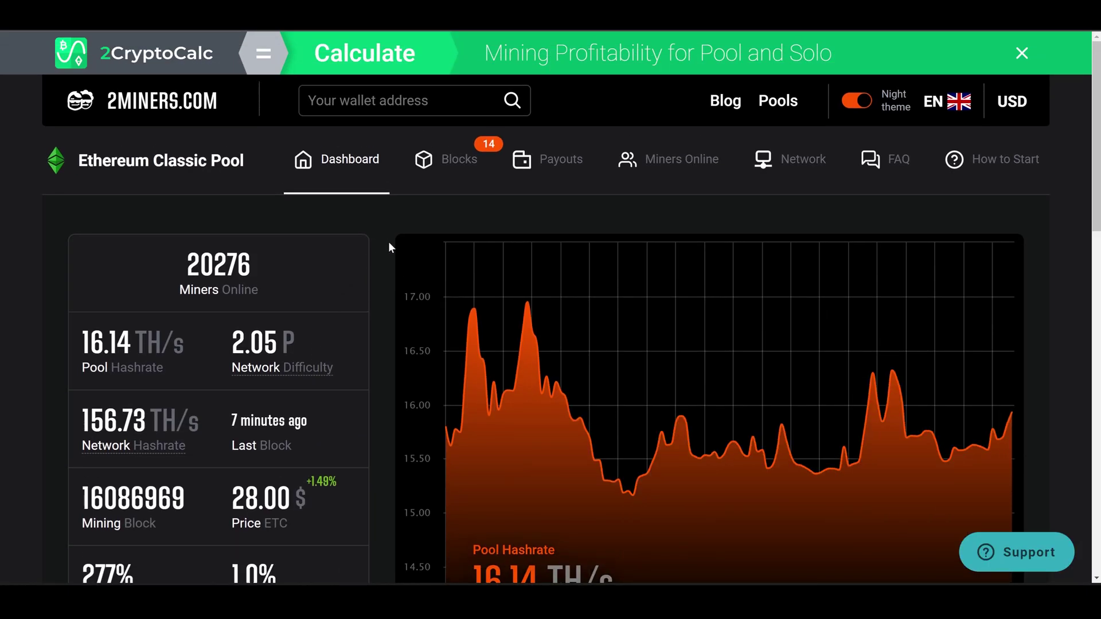
scroll(388, 247, down, 6)
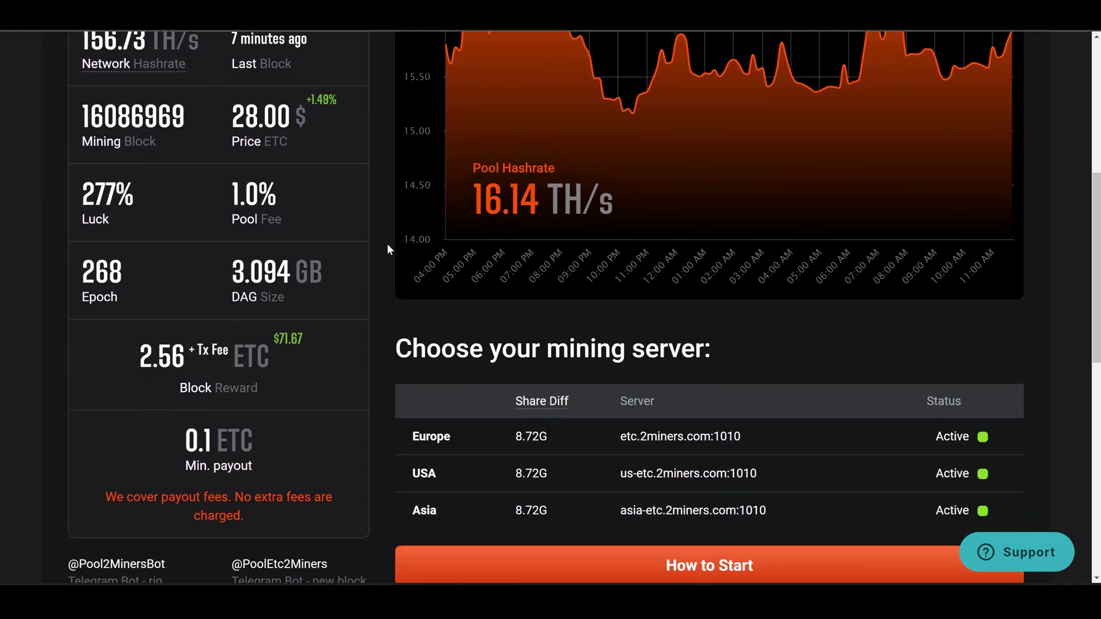
scroll(387, 247, down, 2)
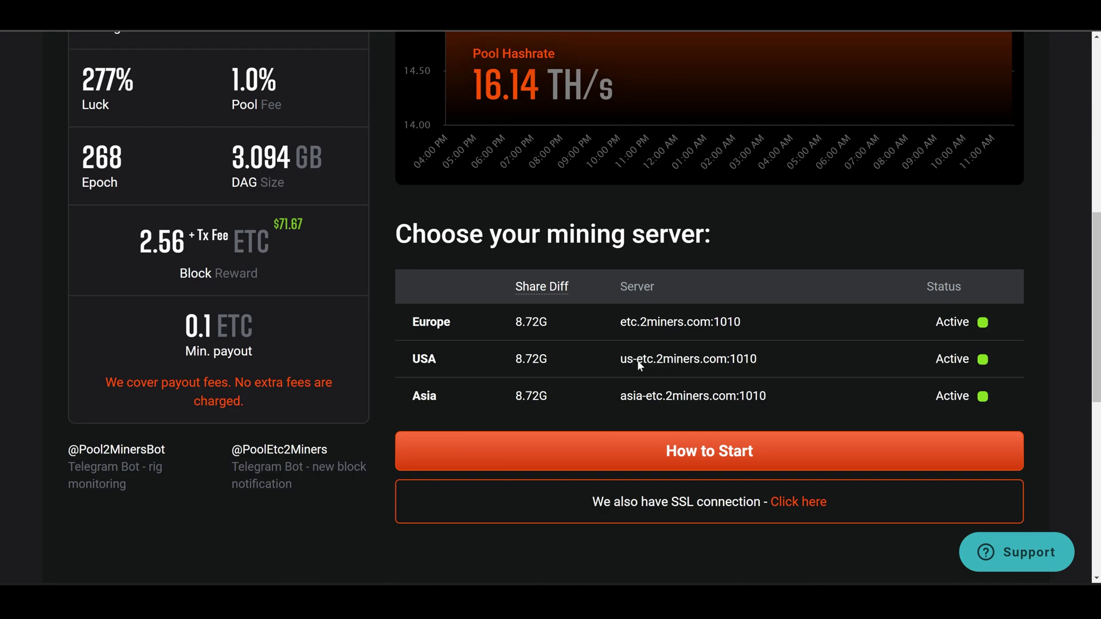
Copy the USA mining server address us-etc.2miners.com:1010
drag(621, 359, 756, 362)
key(ctrl+c)
right_click(752, 361)
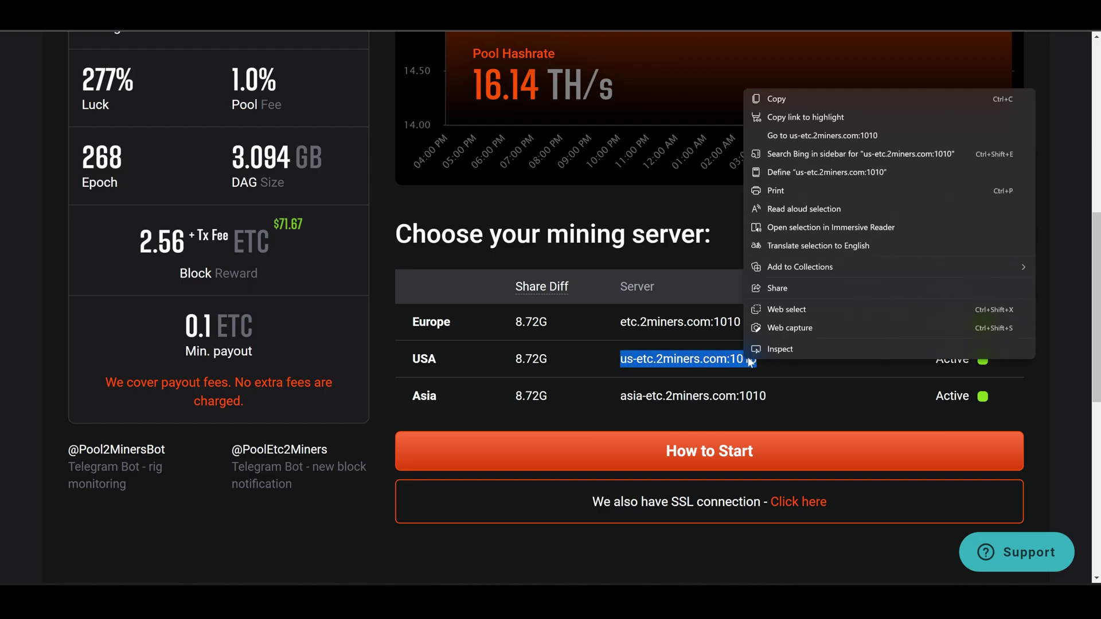
click(769, 97)
Return to the ETC-2miners file in Notepad and replace the pool address after stratum+tcp:// with us-etc.2miners.com:1010
click(681, 583)
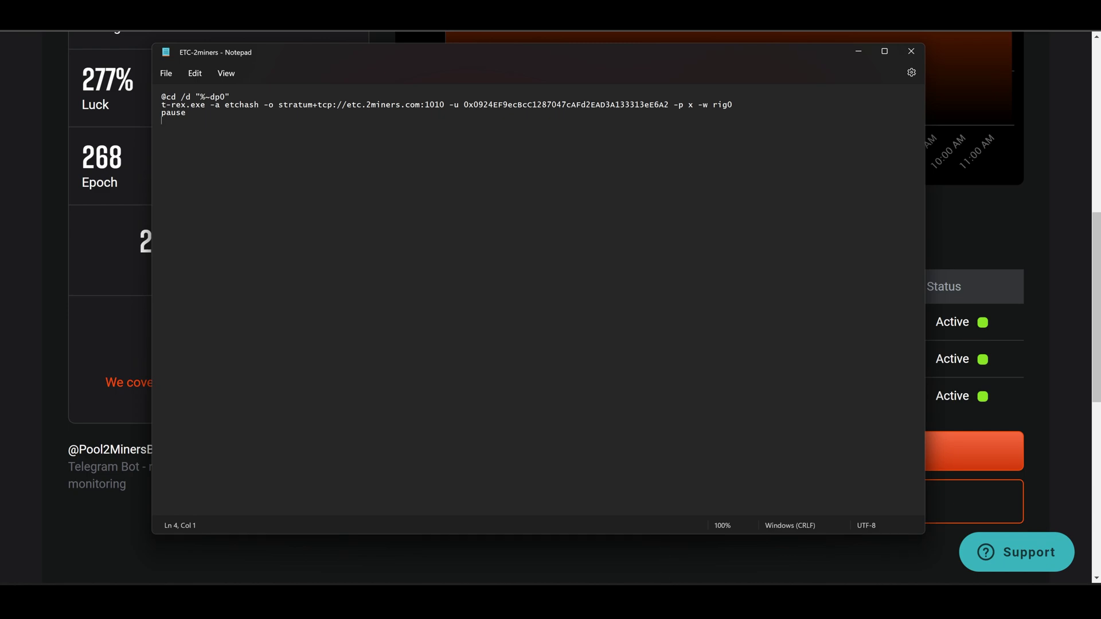
drag(347, 105, 443, 112)
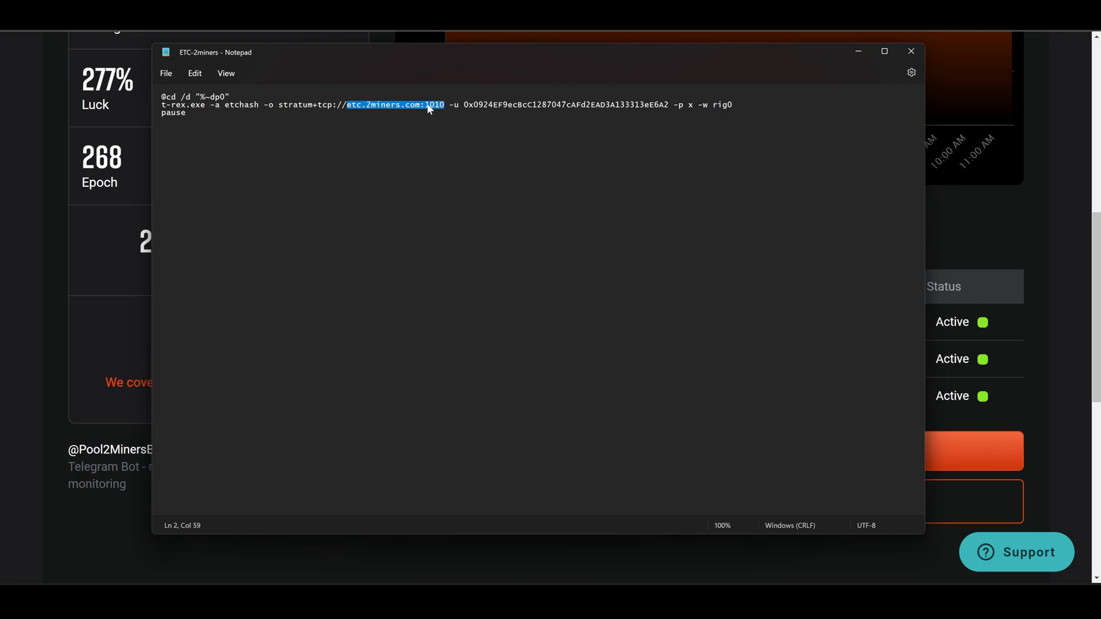
right_click(443, 113)
click(467, 188)
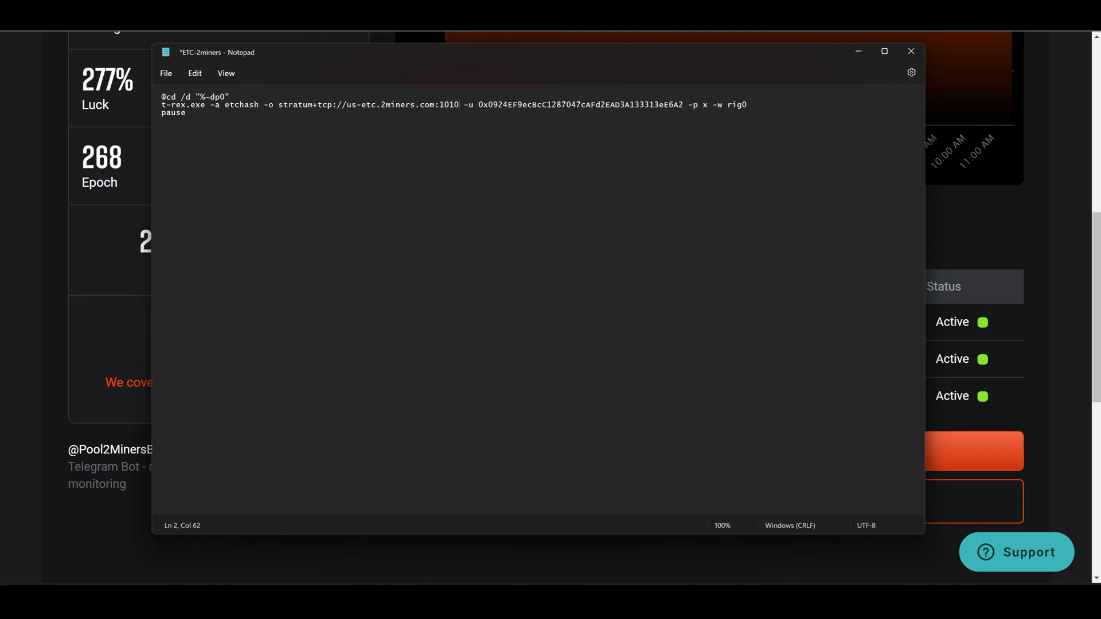
click(161, 120)
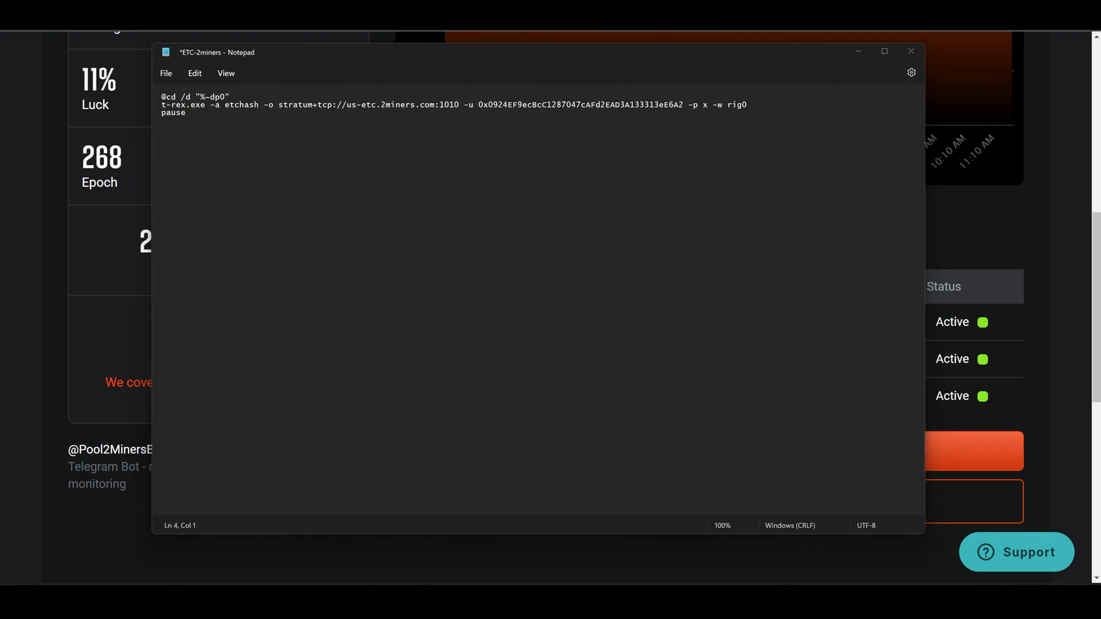
Replace the sample wallet address after -u with the miner's own copied wallet address
click(479, 105)
key(shift+Right)
key(shift+Right)
key(shift+Right)
key(shift+Right)
key(shift+Right)
key(shift+Right)
key(shift+Right)
key(shift+Right)
key(shift+Right)
key(shift+Right)
key(shift+Right)
key(shift+Right)
key(shift+Right)
key(shift+Right)
key(shift+Right)
key(shift+Right)
key(shift+Right)
key(shift+Right)
key(shift+Right)
key(shift+Right)
key(shift+Right)
key(shift+Right)
key(shift+Right)
key(shift+Right)
key(shift+Right)
key(shift+Right)
key(shift+Right)
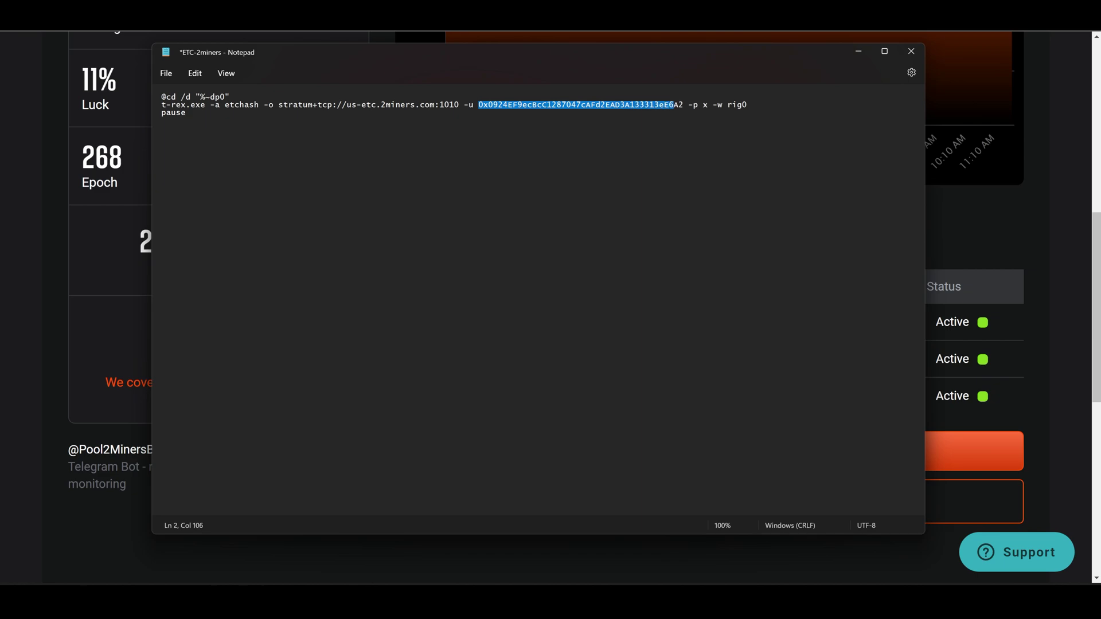
key(shift+Right)
click(483, 105)
drag(479, 105, 684, 105)
right_click(655, 104)
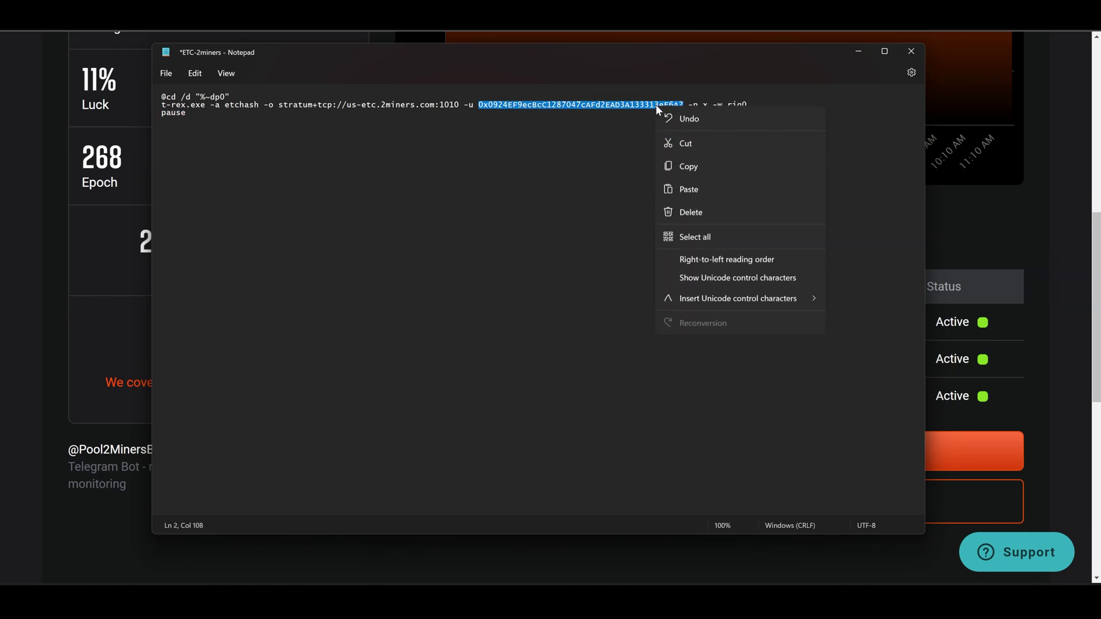
click(677, 183)
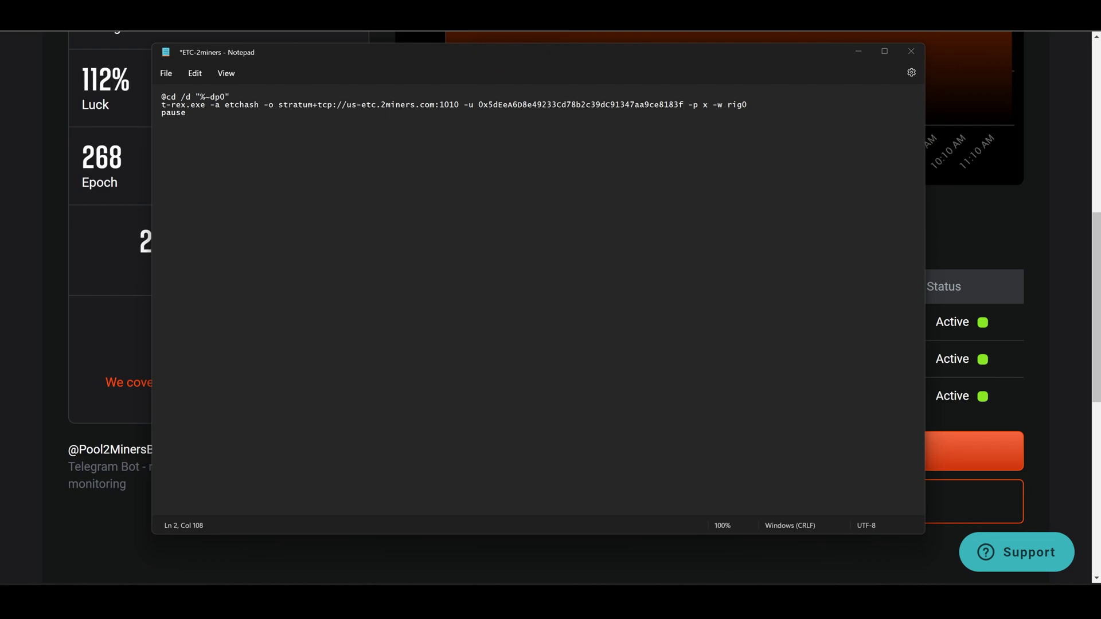
click(230, 96)
Change the worker name after -w to OCMINER
click(747, 104)
key(BackSpace)
text(2)
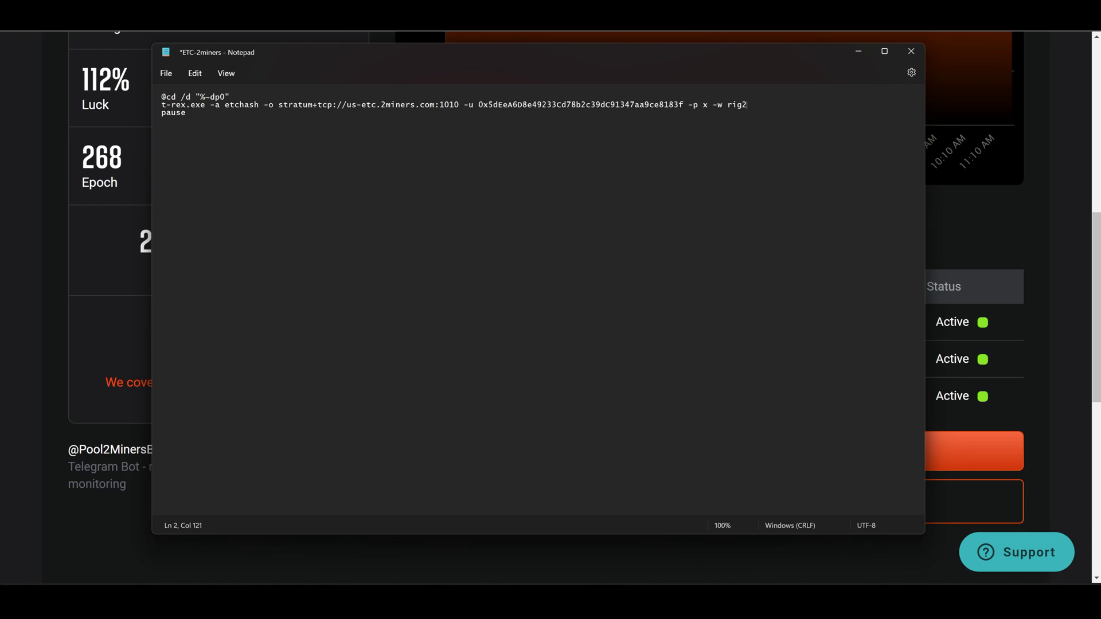
key(BackSpace)
key(BackSpace)
key(BackSpace)
key(BackSpace)
text(003)
key(BackSpace)
key(BackSpace)
key(BackSpace)
text(OCMINER)
Save the file as ETC-2miners.bat with type All files in t-rex-0.26.6-win, replacing the existing file, and close Notepad
click(166, 73)
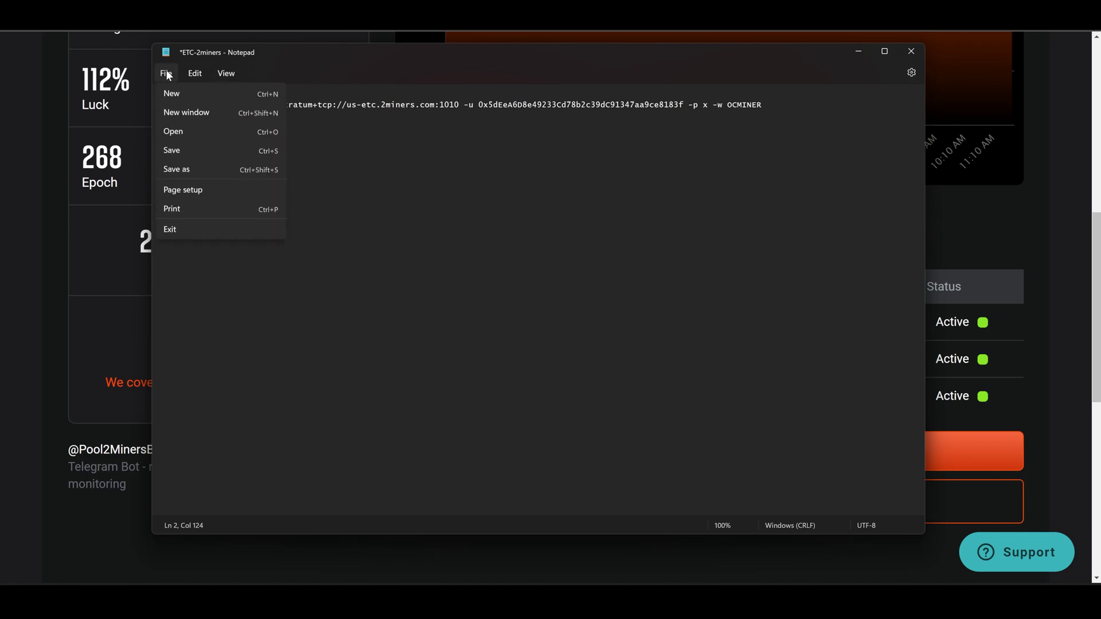
click(181, 167)
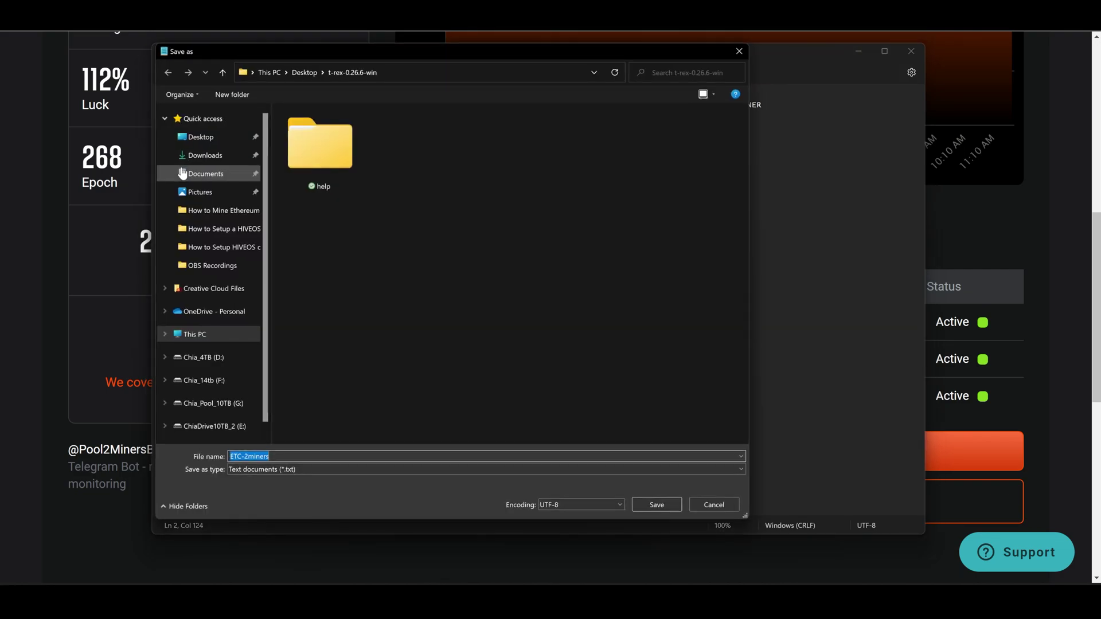
click(271, 456)
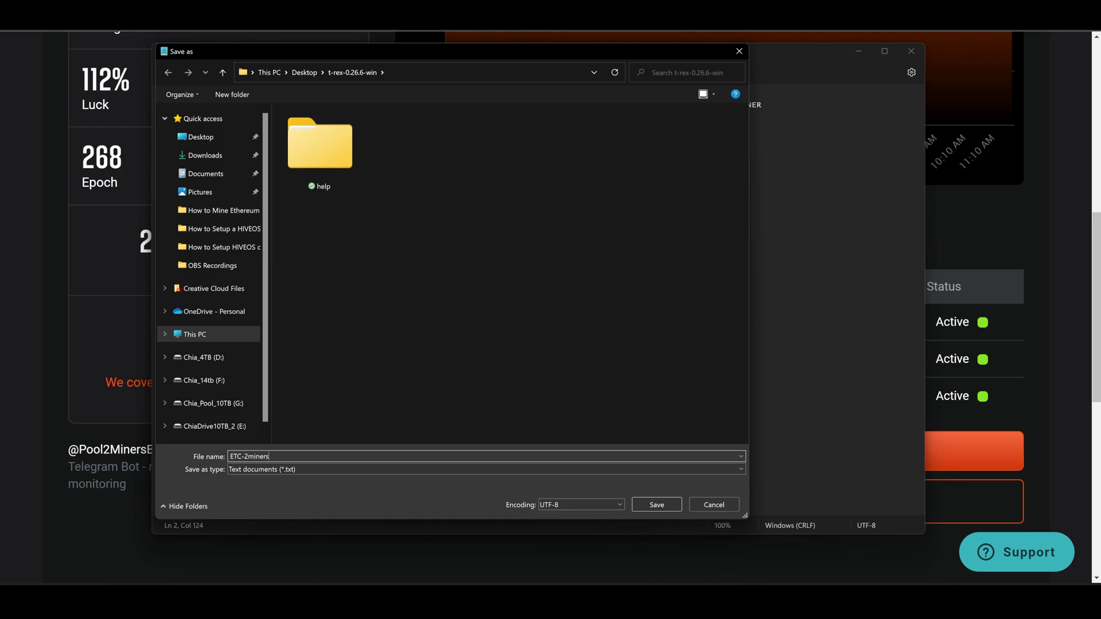
text(.bat)
click(315, 469)
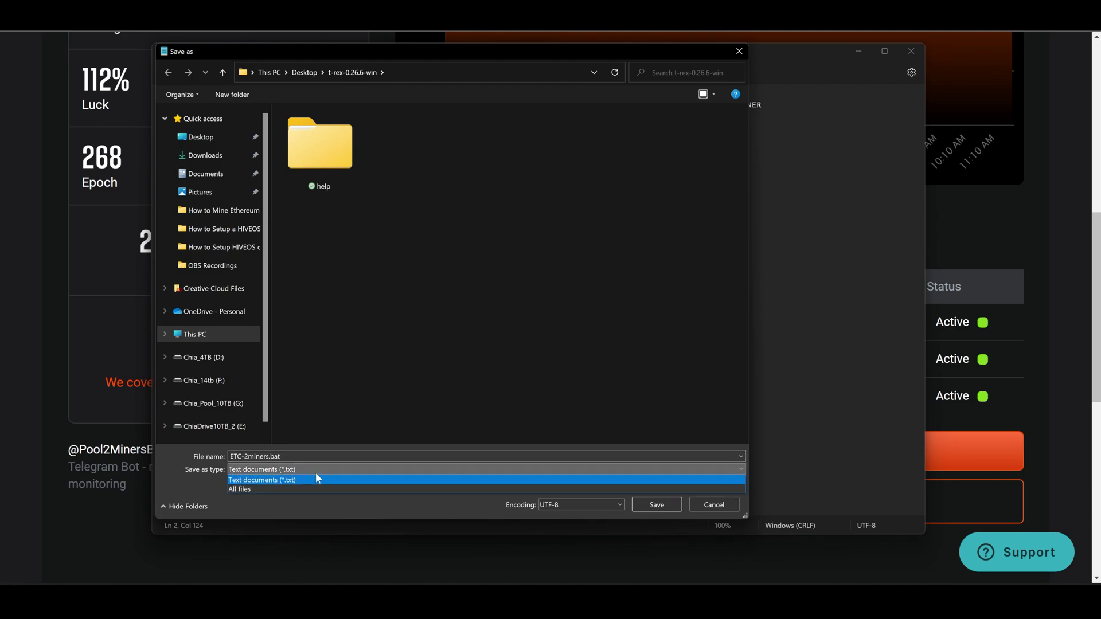
click(312, 489)
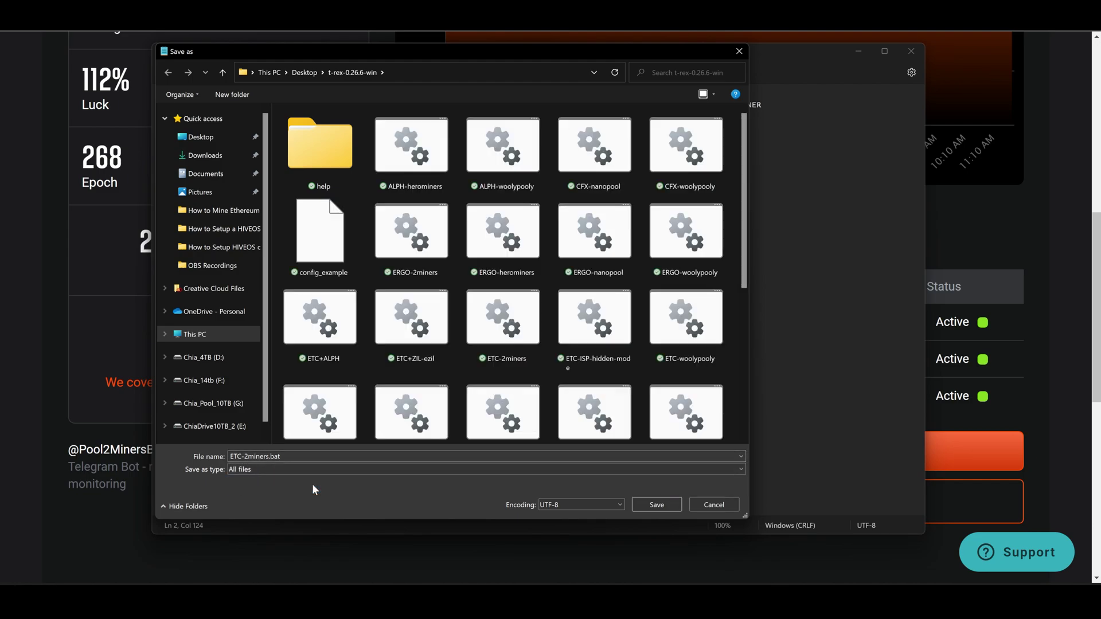
click(654, 504)
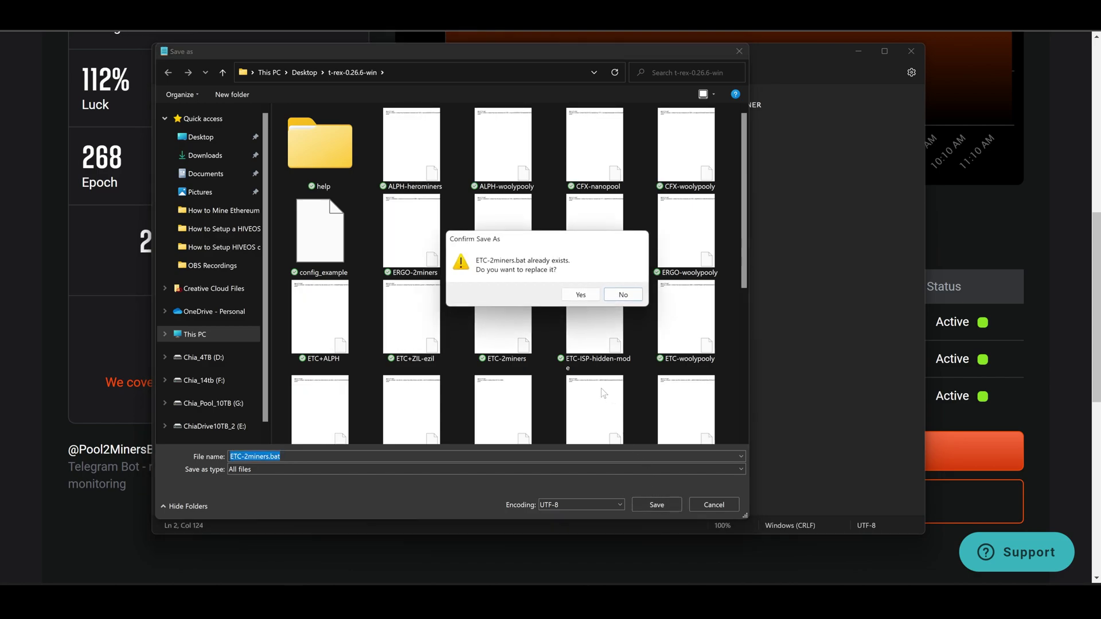
click(580, 295)
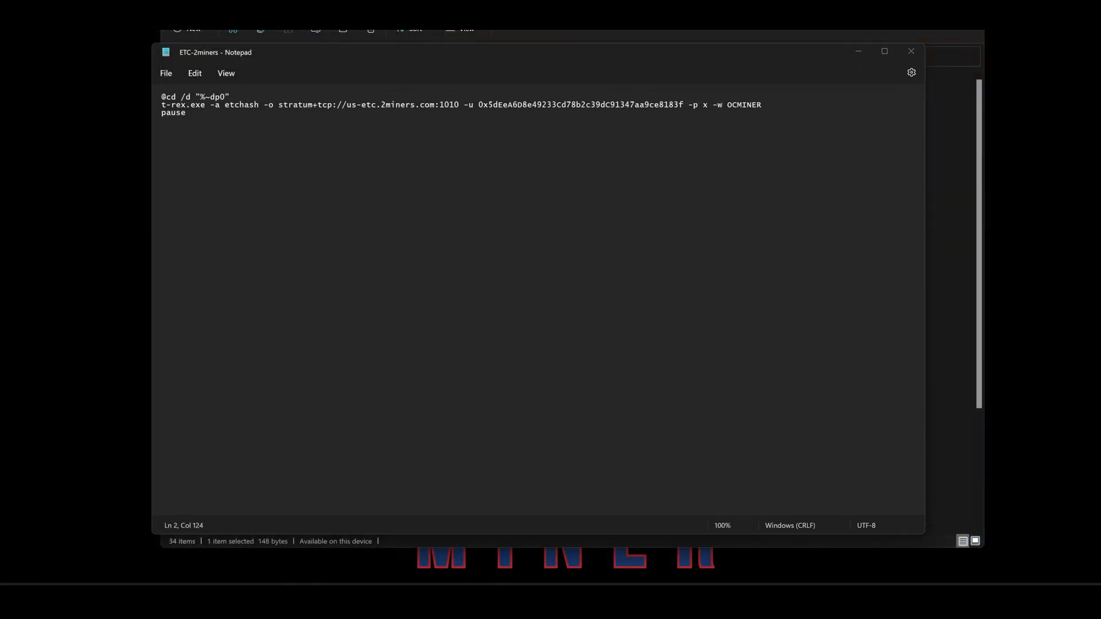
click(911, 51)
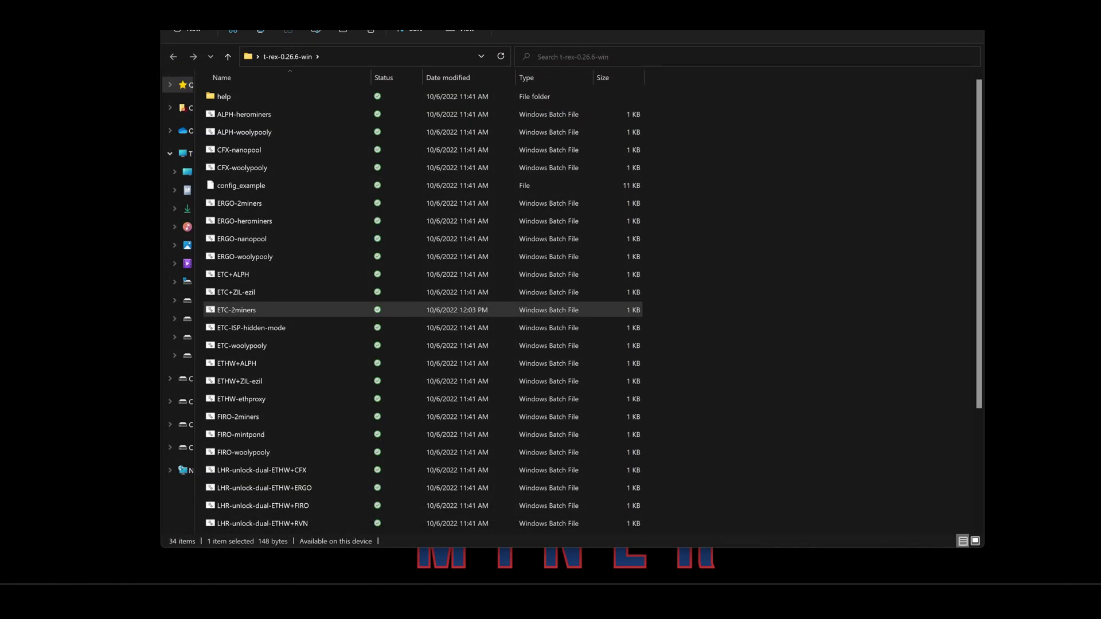
Run the edited ETC-2miners batch file to start mining Ethereum Classic with T-Rex
double_click(252, 310)
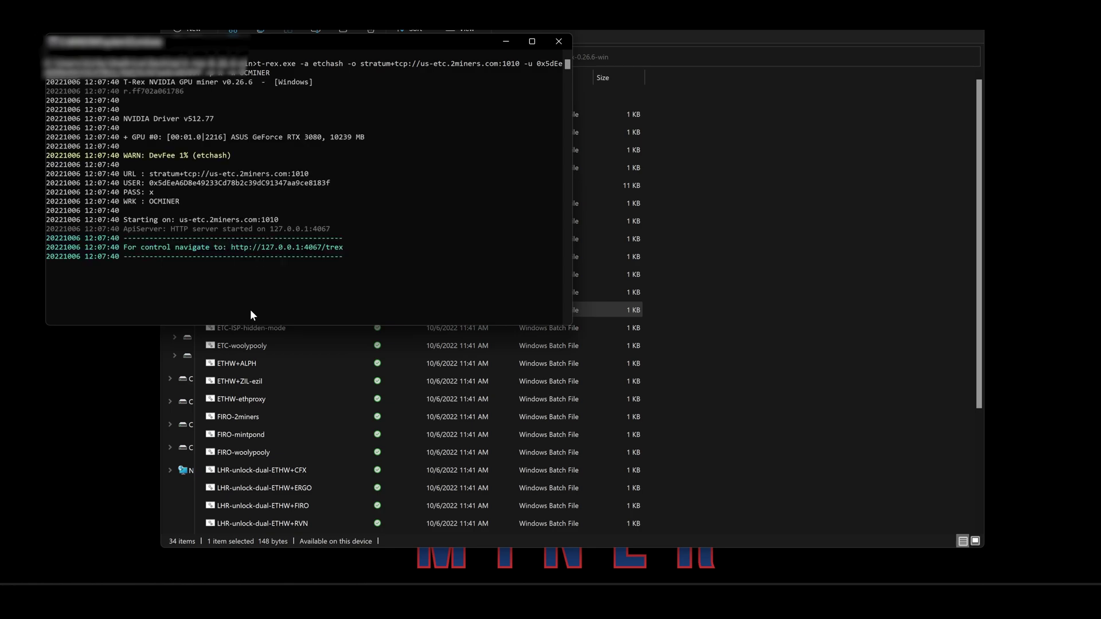
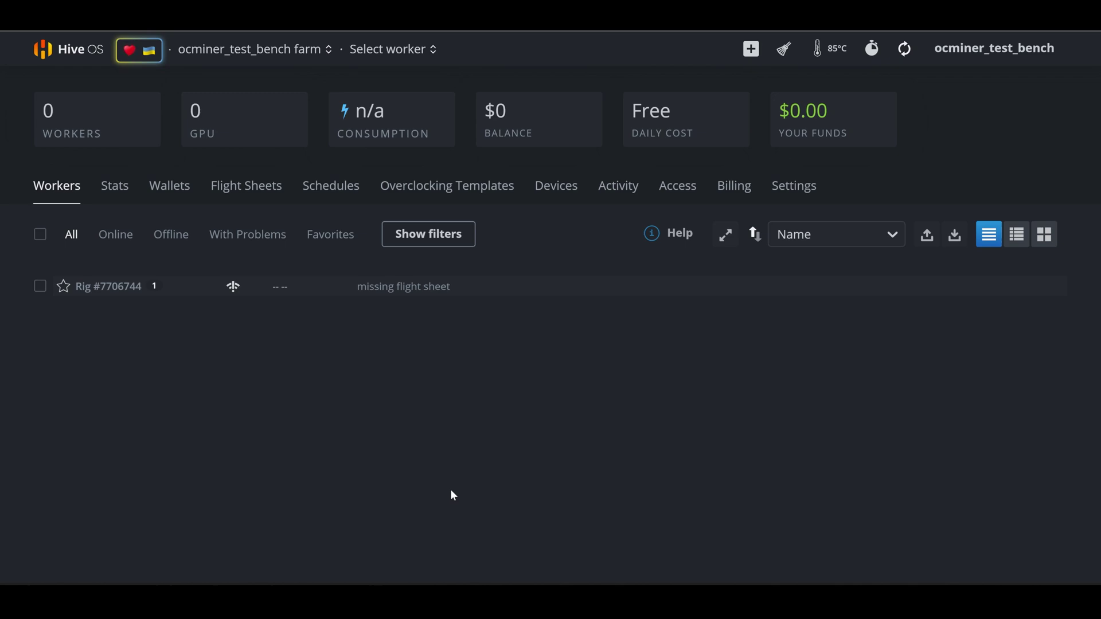
Switch to the Hive OS farm's wallets and start a new wallet with ETC as its coin
click(168, 194)
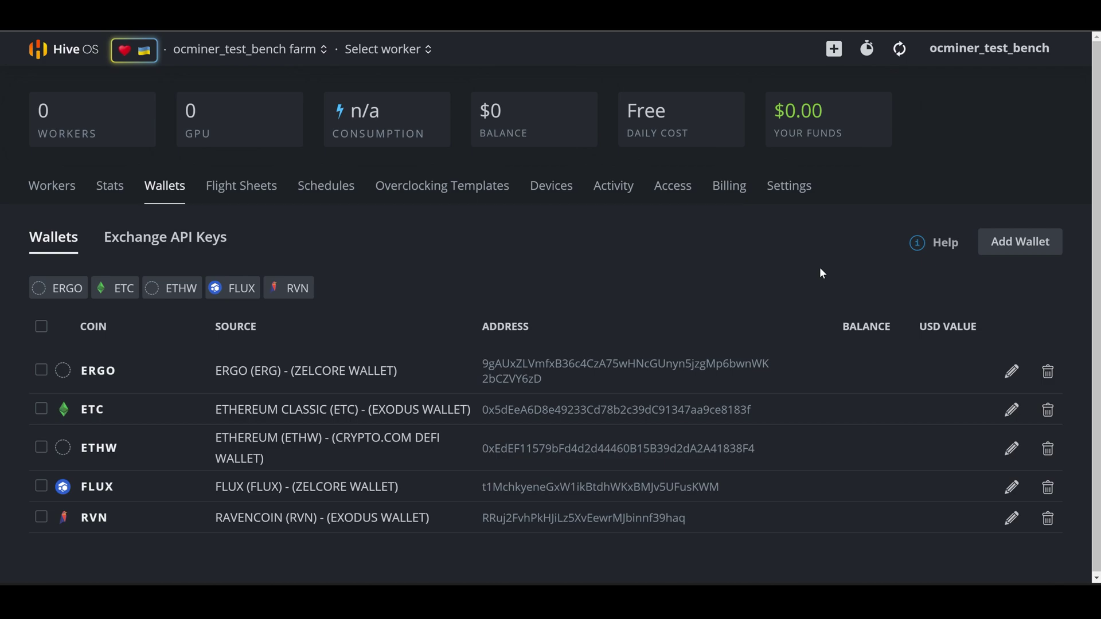
click(1023, 251)
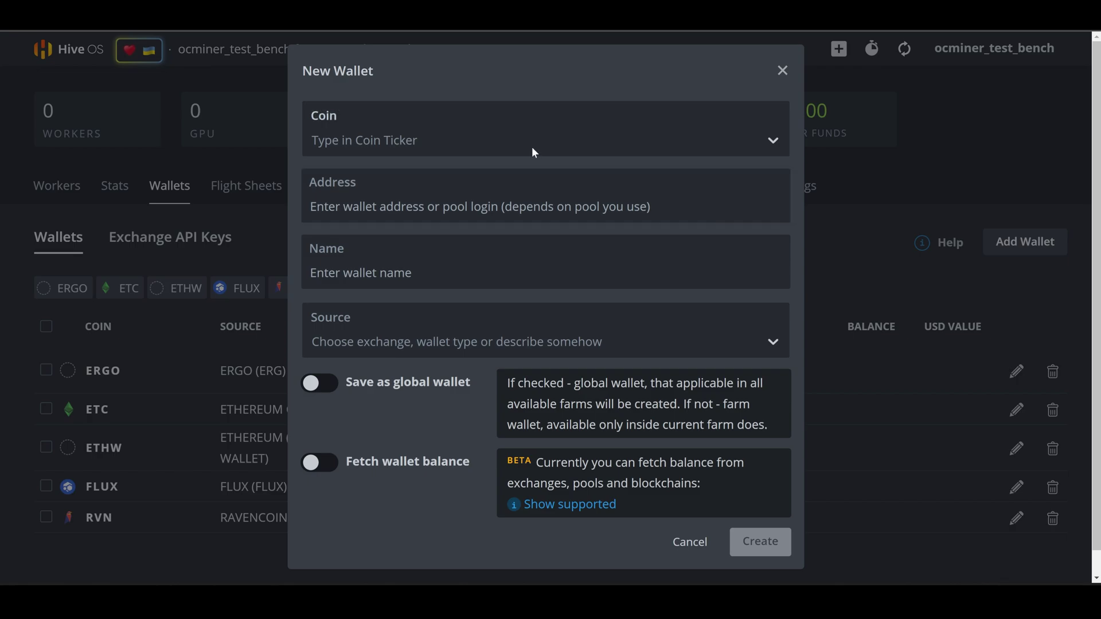
click(570, 143)
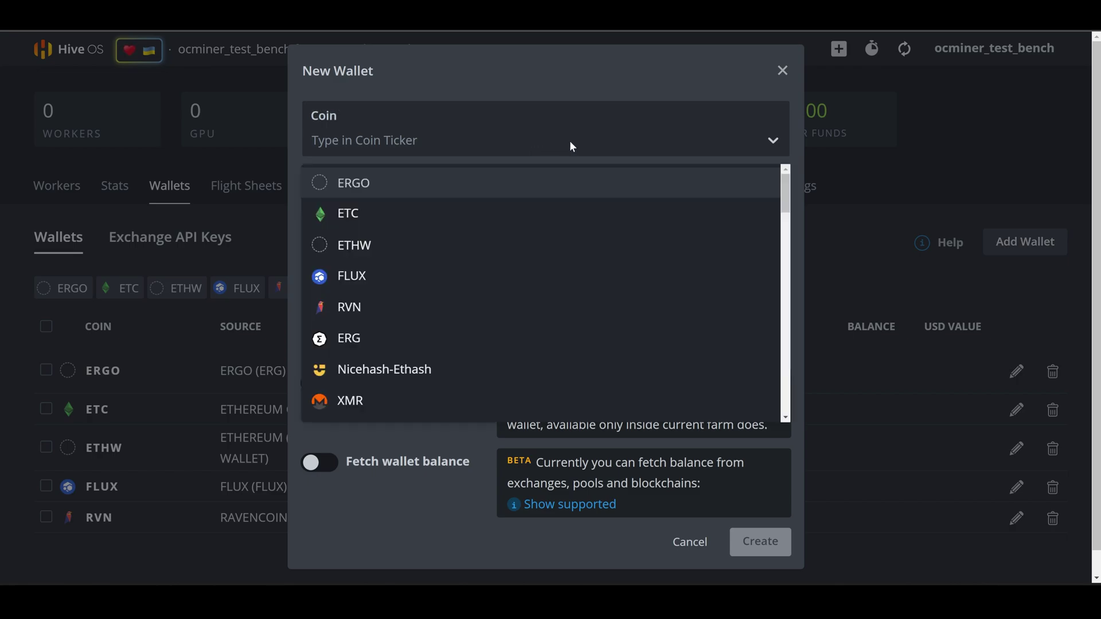
click(437, 224)
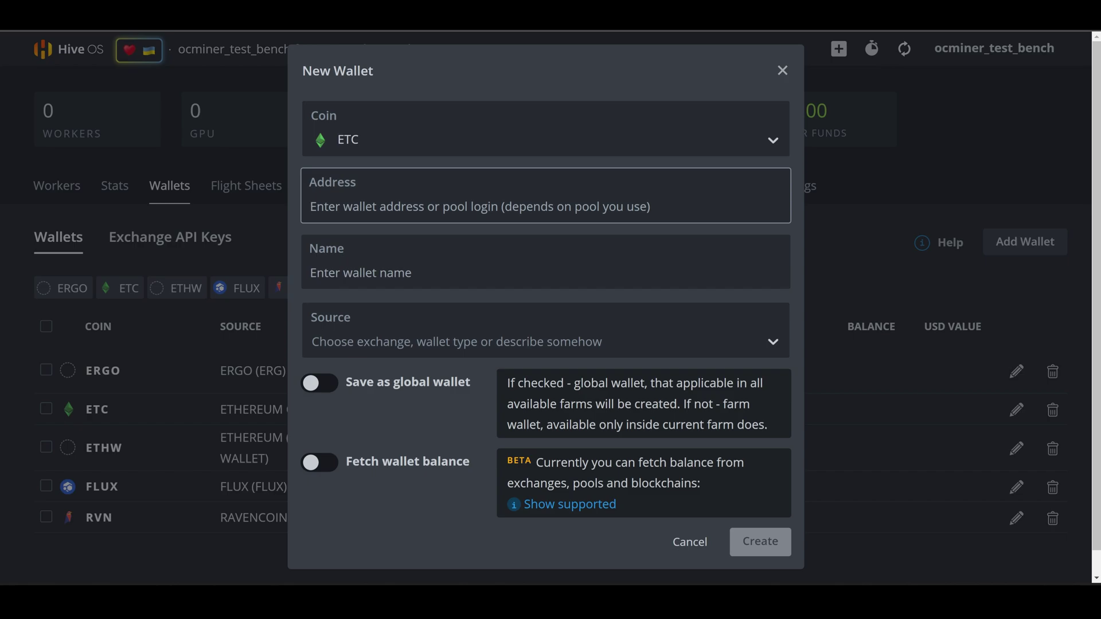
Paste the copied wallet address into the new wallet, name it ETC - Exodus and create it
right_click(361, 210)
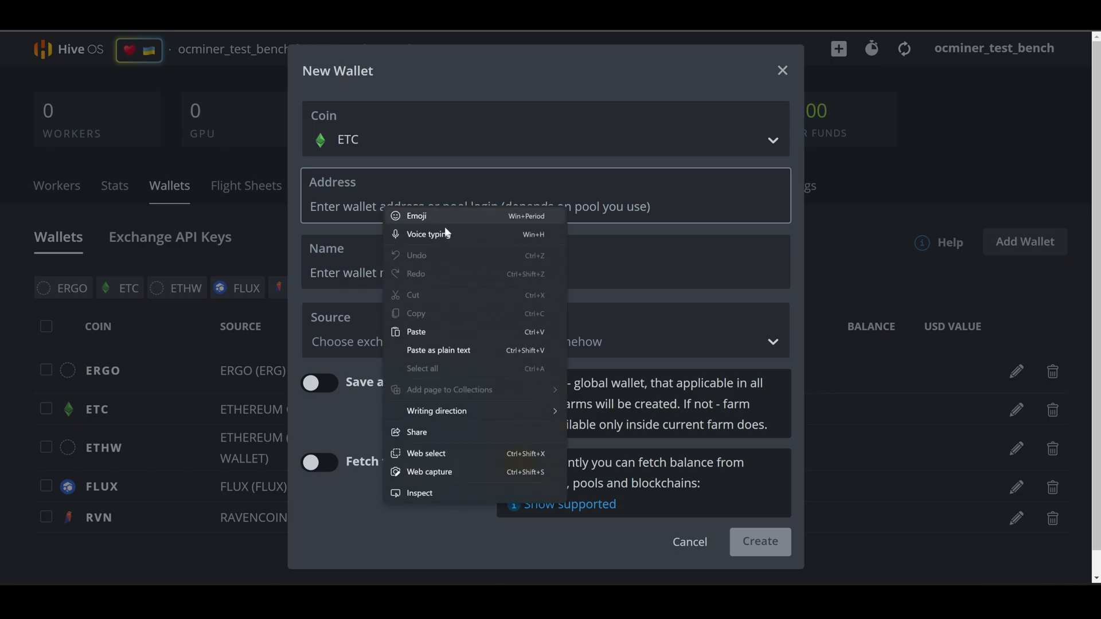
click(404, 281)
click(543, 240)
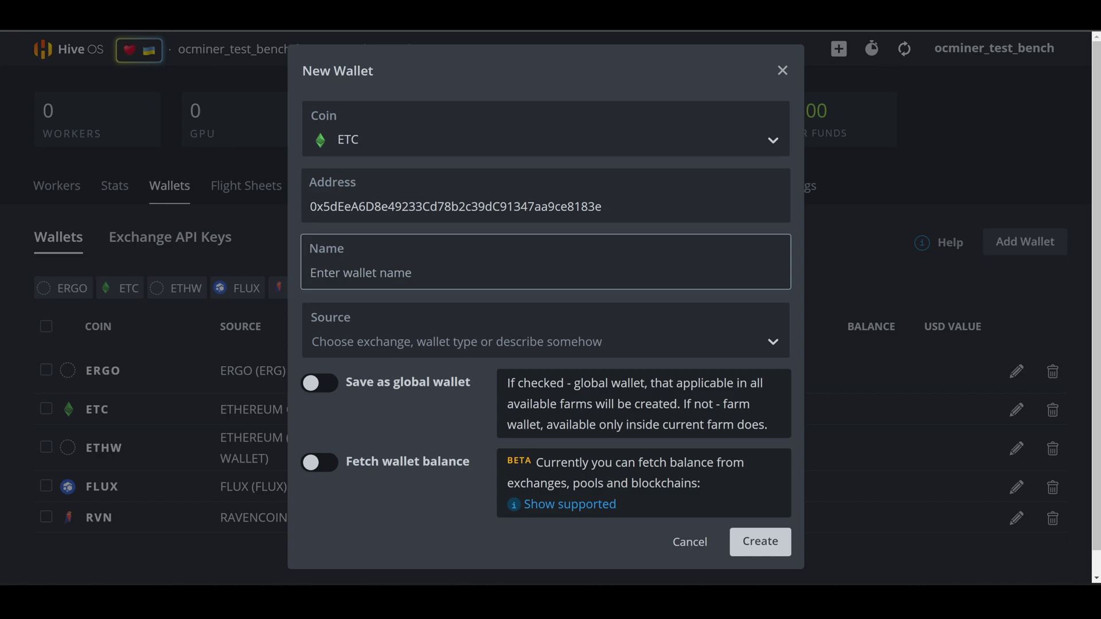
text(ETC - Exodus)
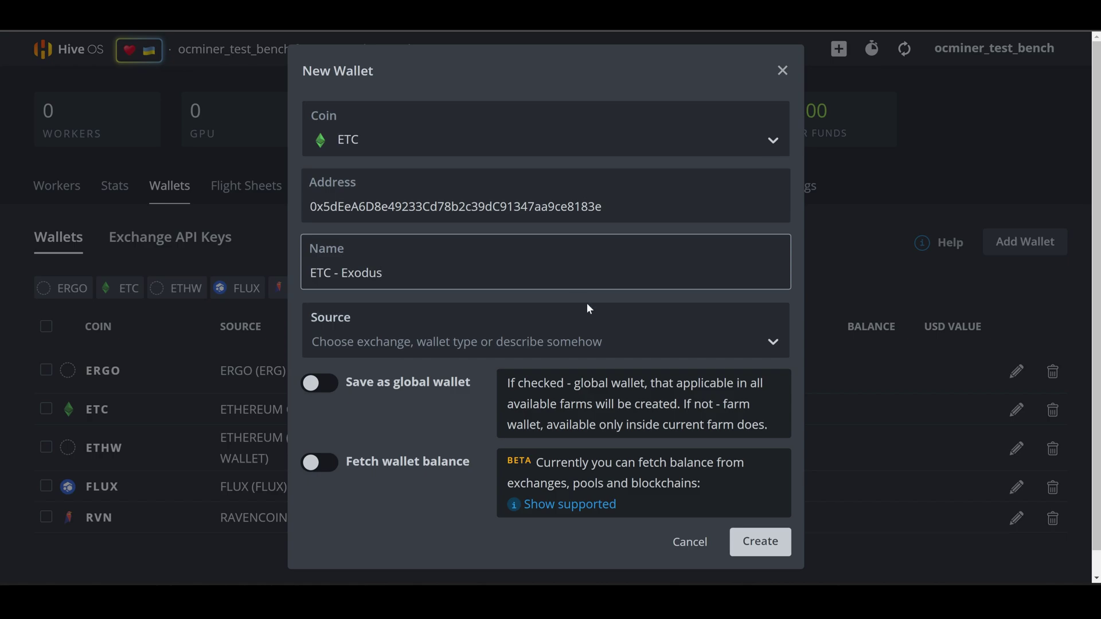
click(761, 542)
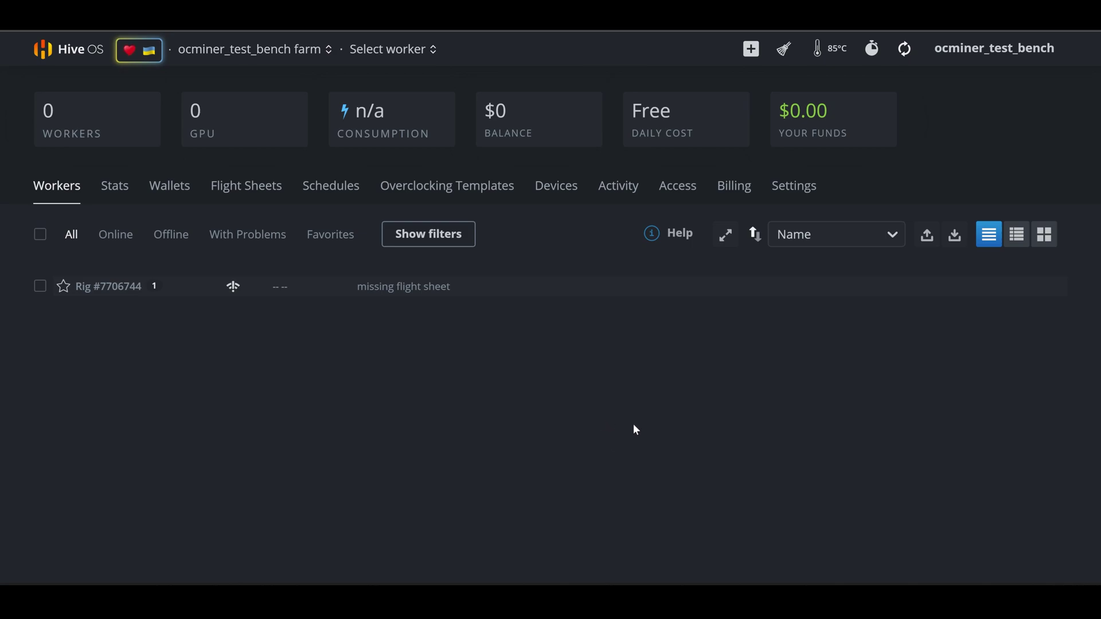
Start a new flight sheet with coin ETC and the ETC - Exodus wallet
click(249, 199)
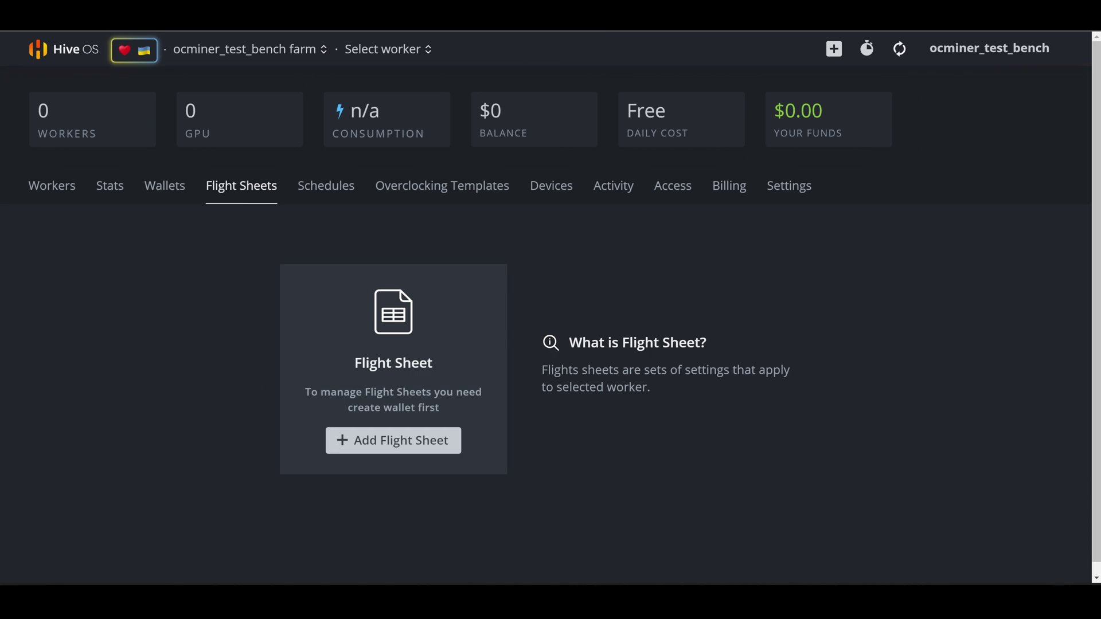
click(389, 444)
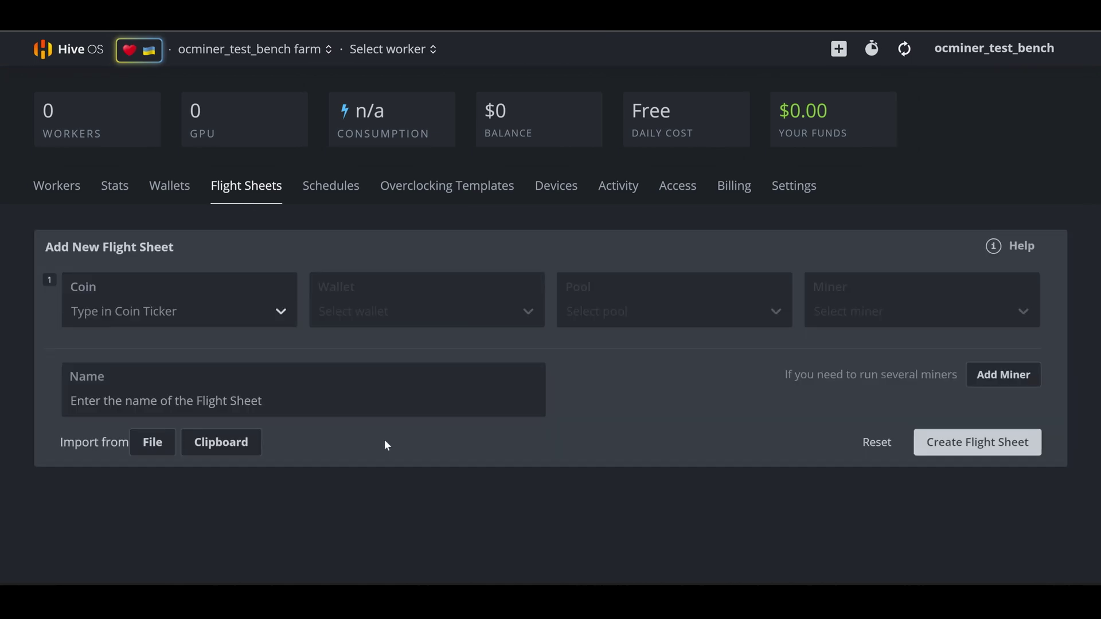
click(228, 323)
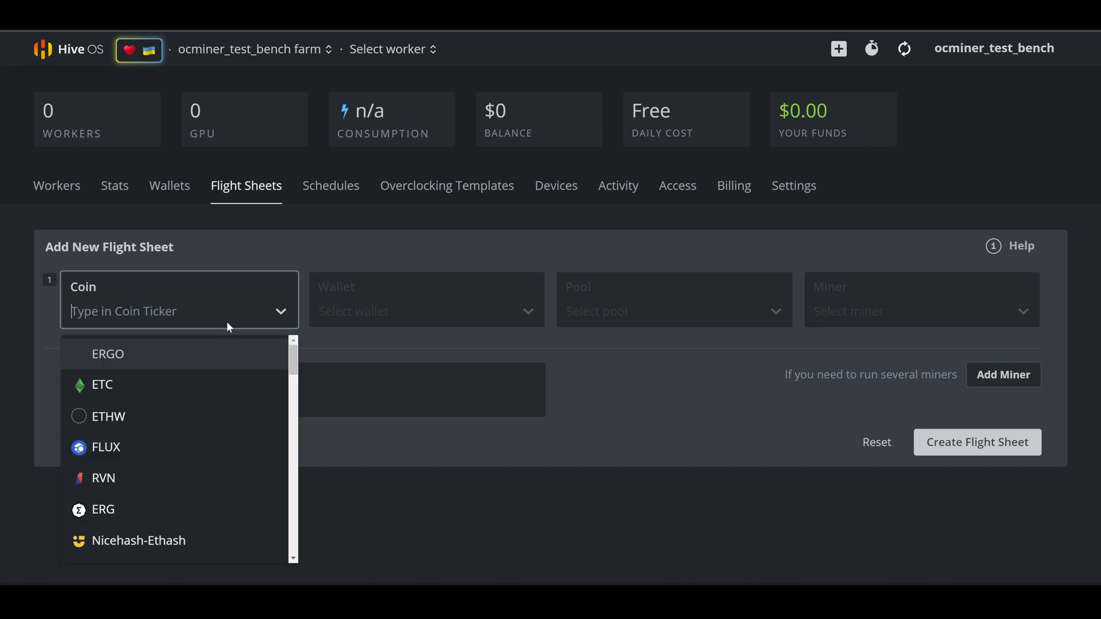
click(126, 382)
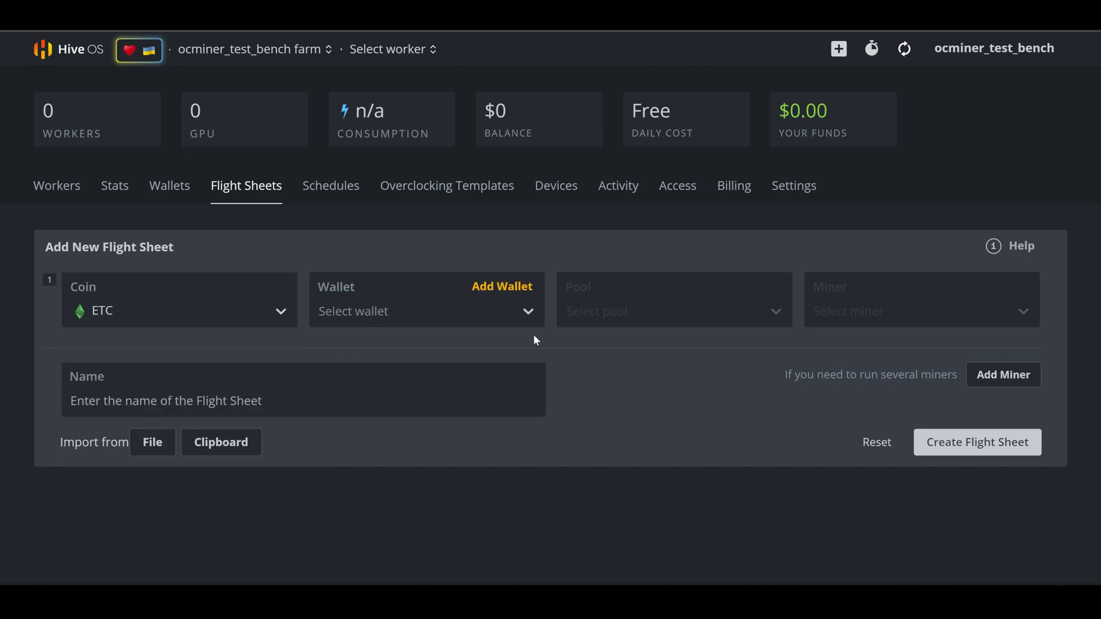
click(531, 314)
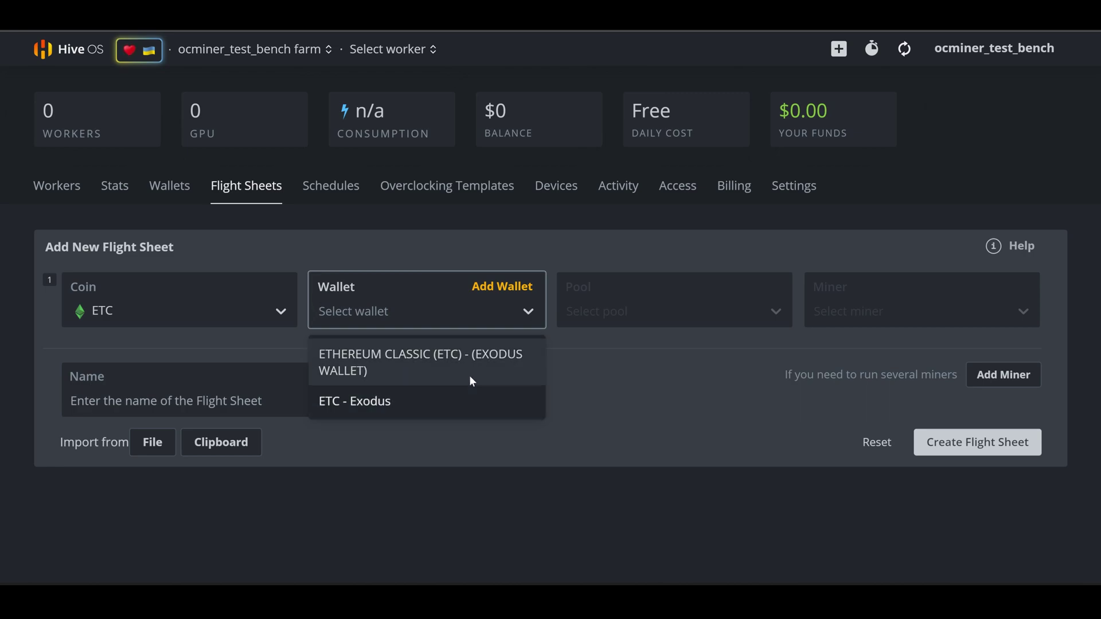
click(460, 401)
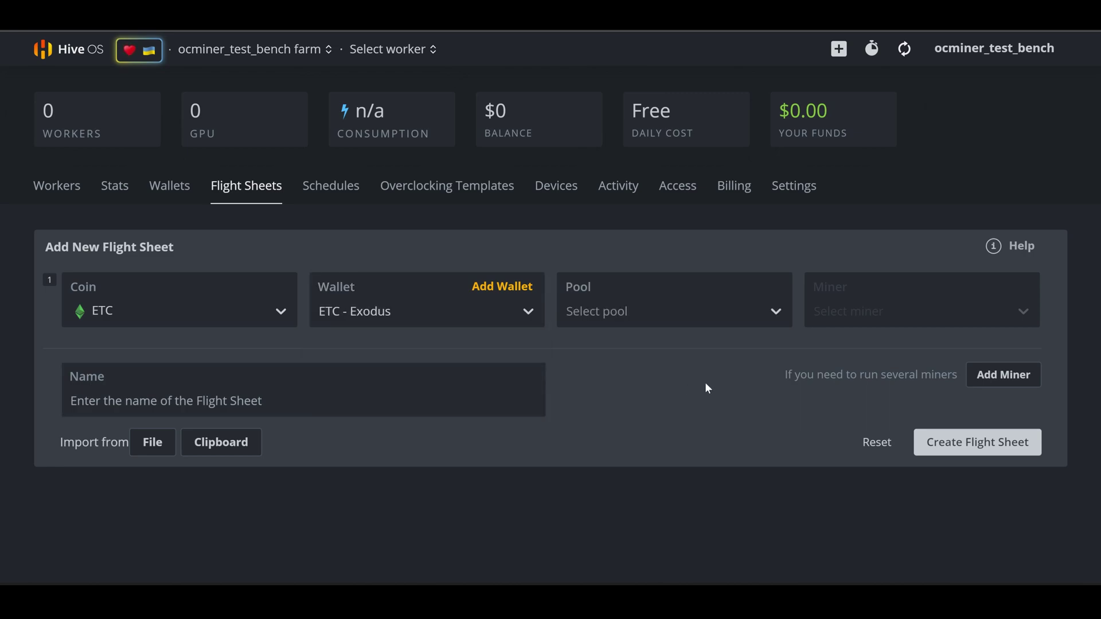
Examine the Ethereum Classic pools on MiningPoolStats and the 2miners.com mining server list, and return to the Hive OS flight sheet
click(755, 324)
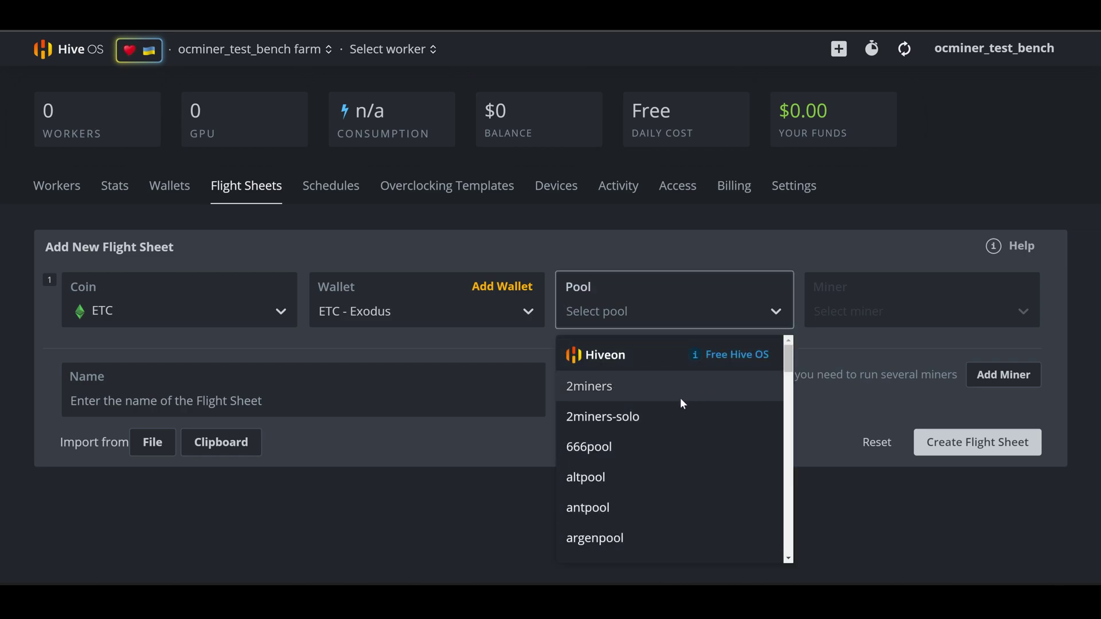
click(775, 312)
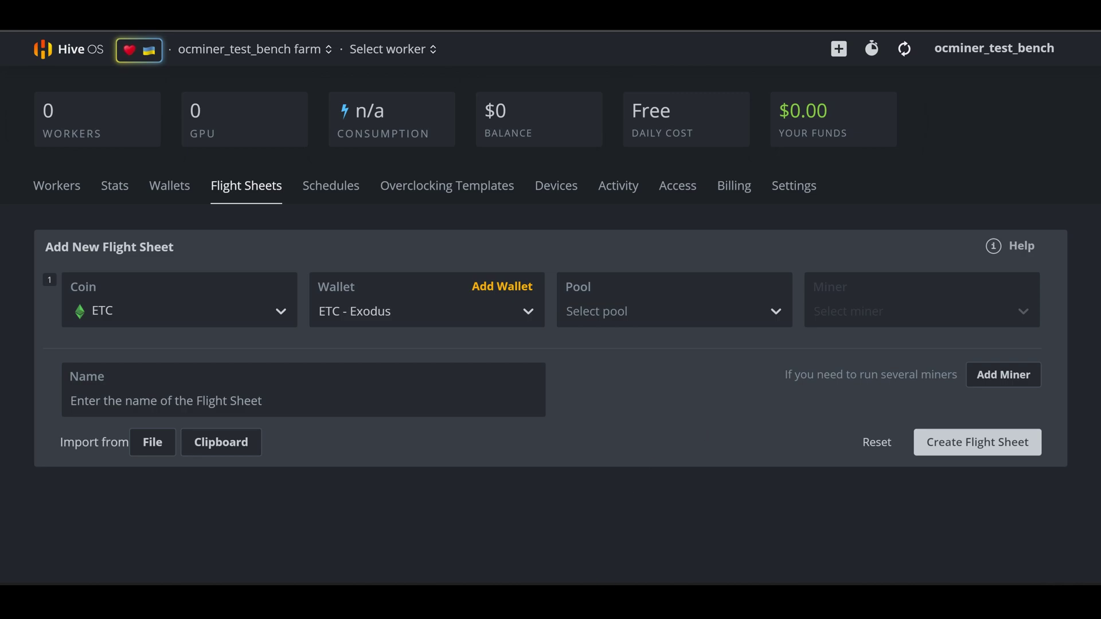
mouse_move(615, 602)
click(738, 542)
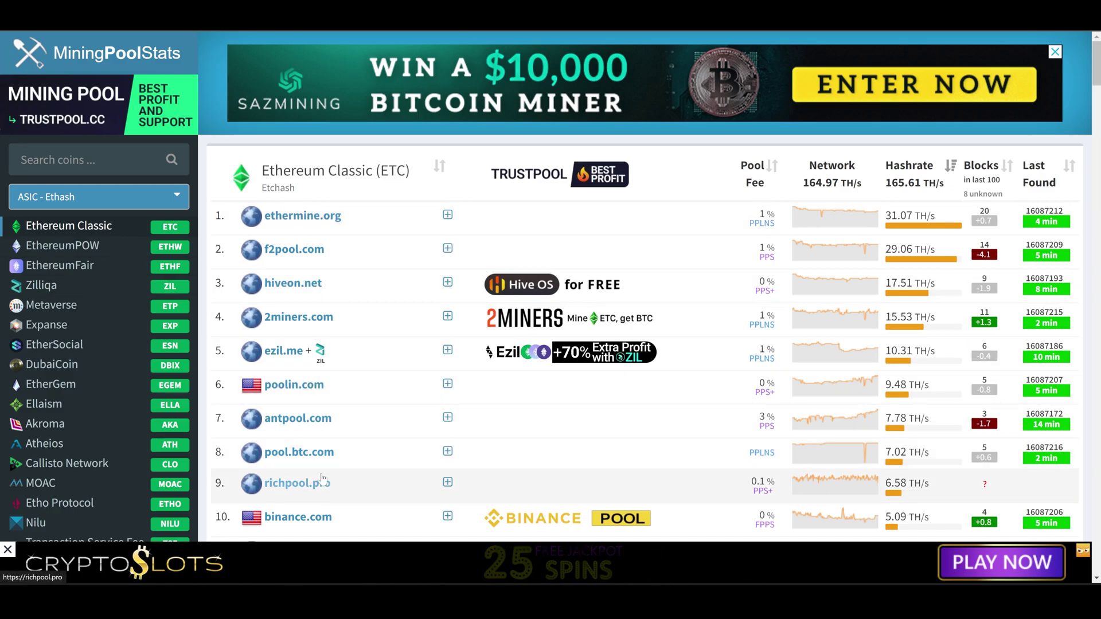
click(295, 318)
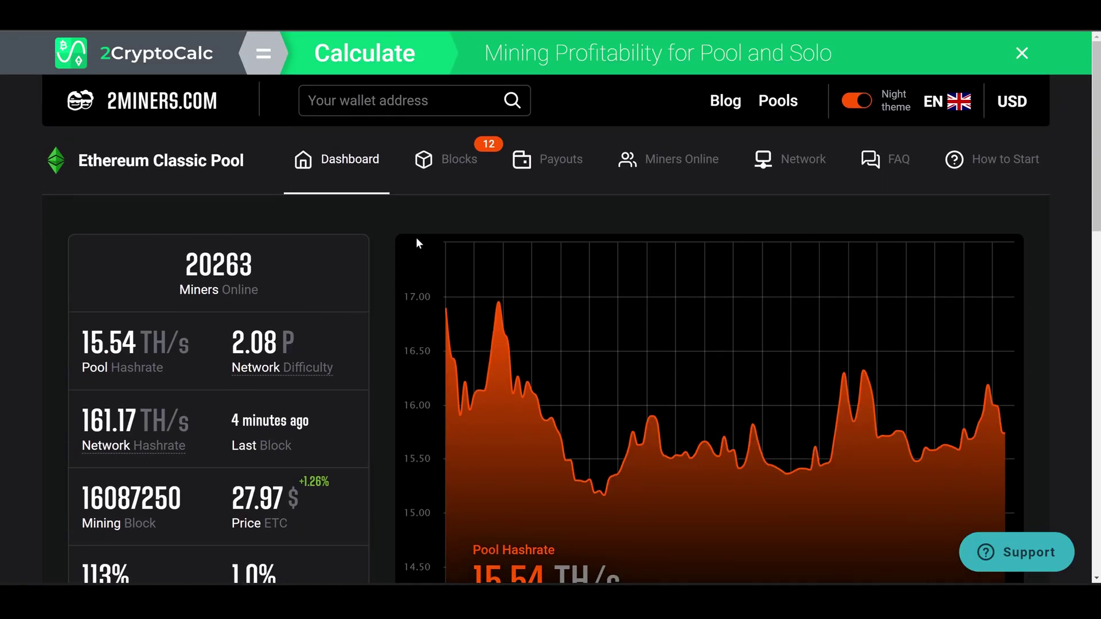
scroll(415, 239, down, 10)
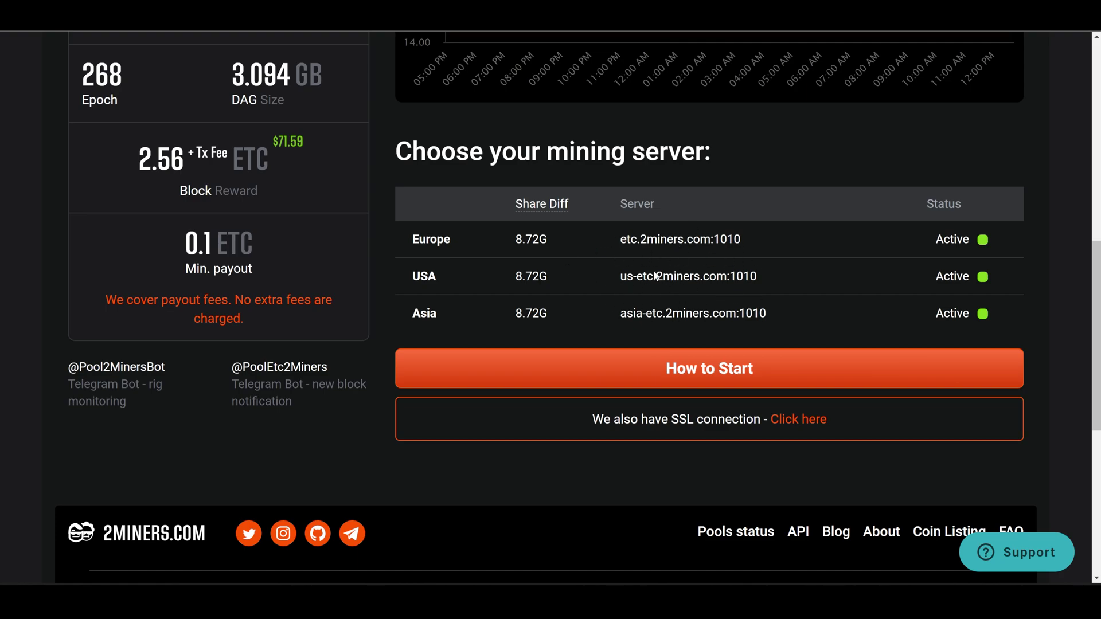
click(620, 556)
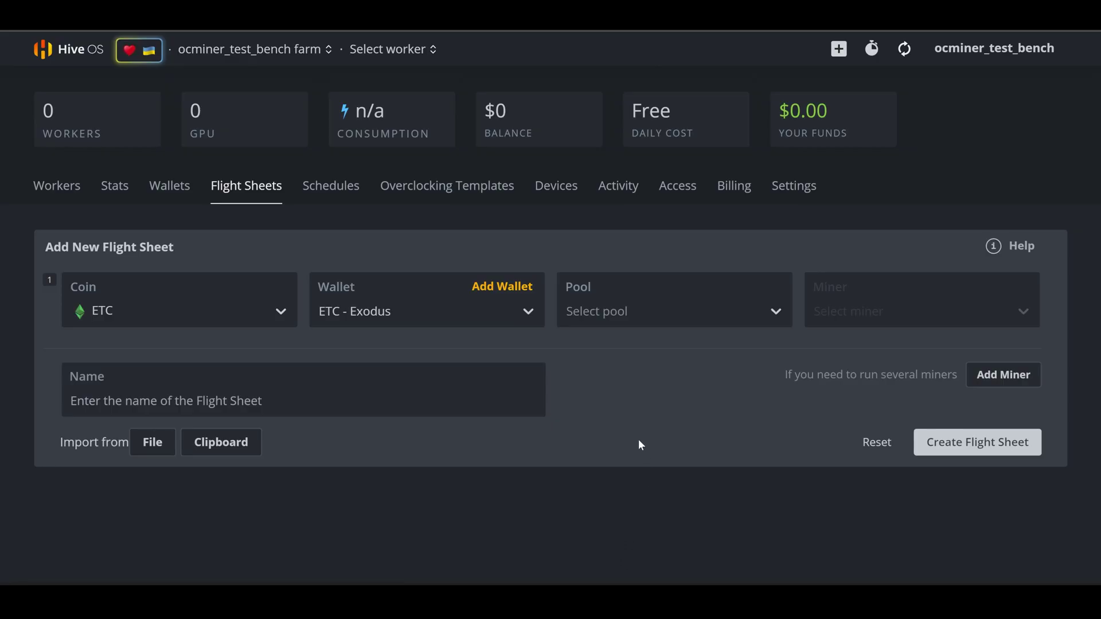
Set the flight sheet's pool to 2miners using the US server us-etc.2miners.com:1010
click(757, 321)
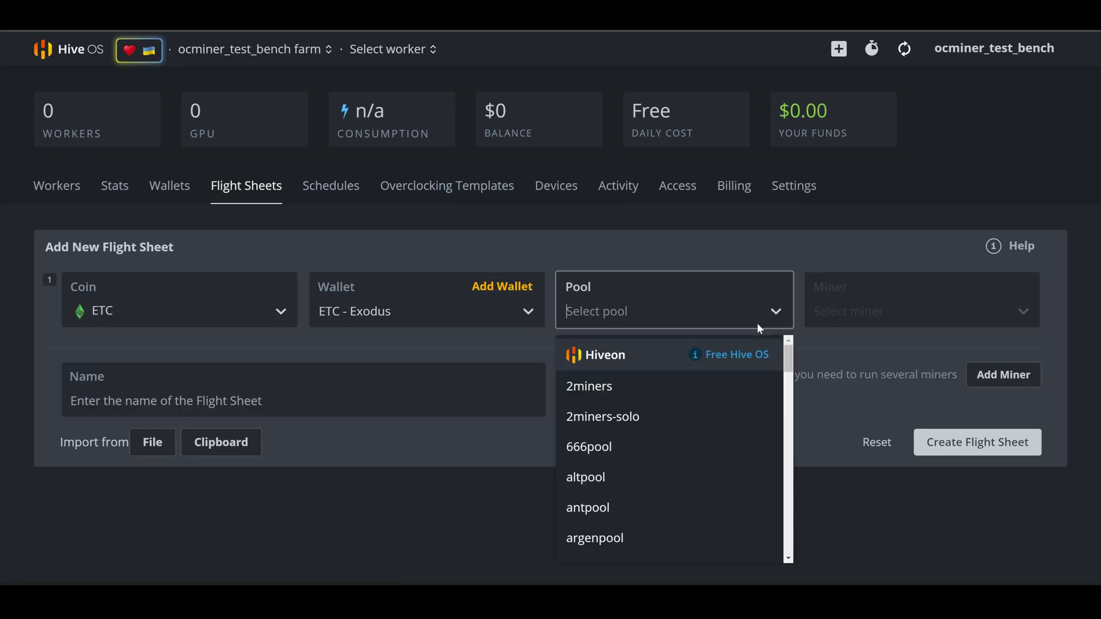
click(690, 386)
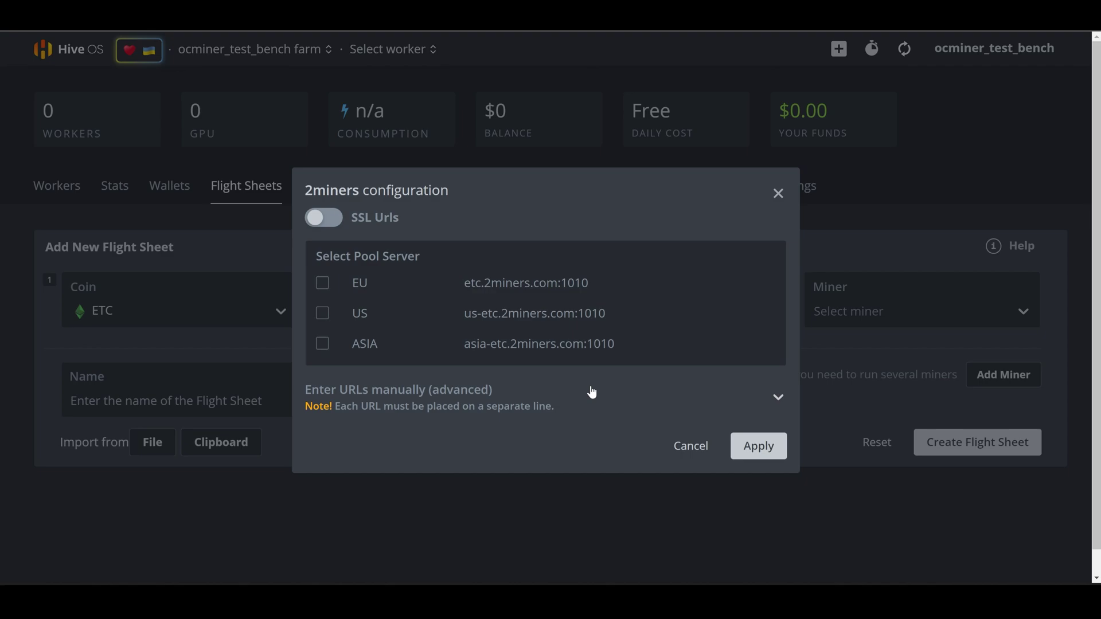
click(323, 313)
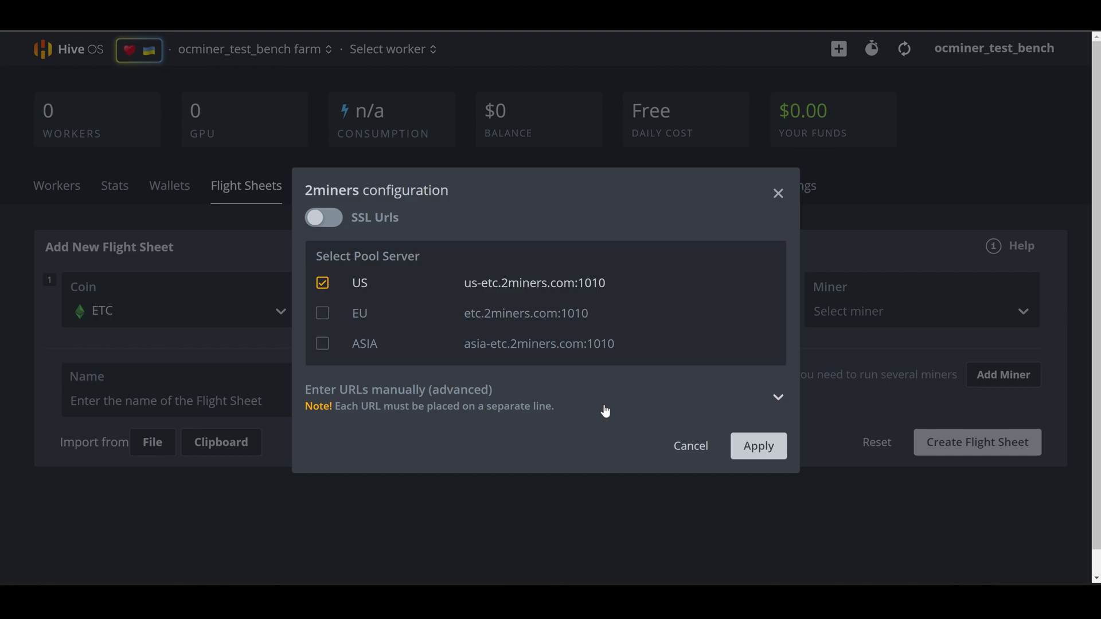
click(758, 446)
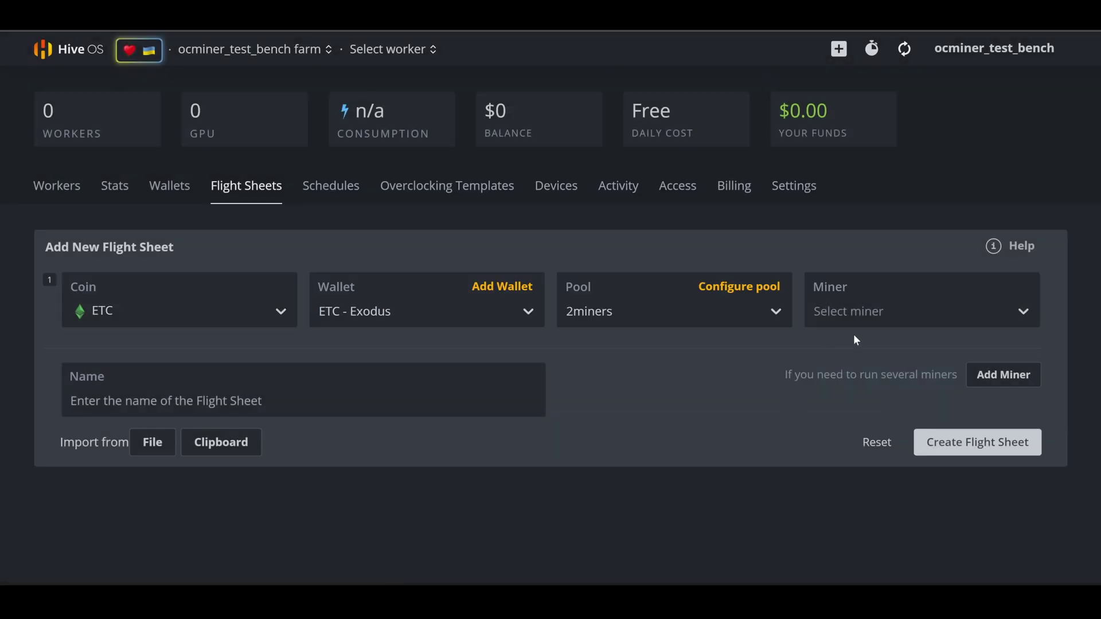
Choose T-Rex Miner as the flight sheet's miner
click(978, 322)
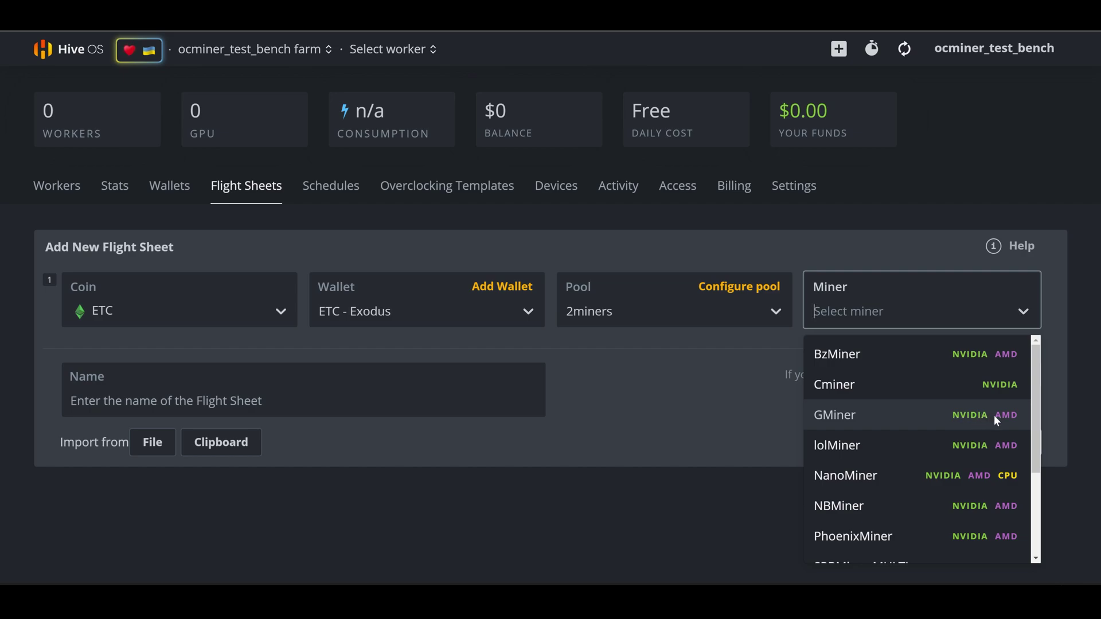
drag(1034, 380, 1022, 446)
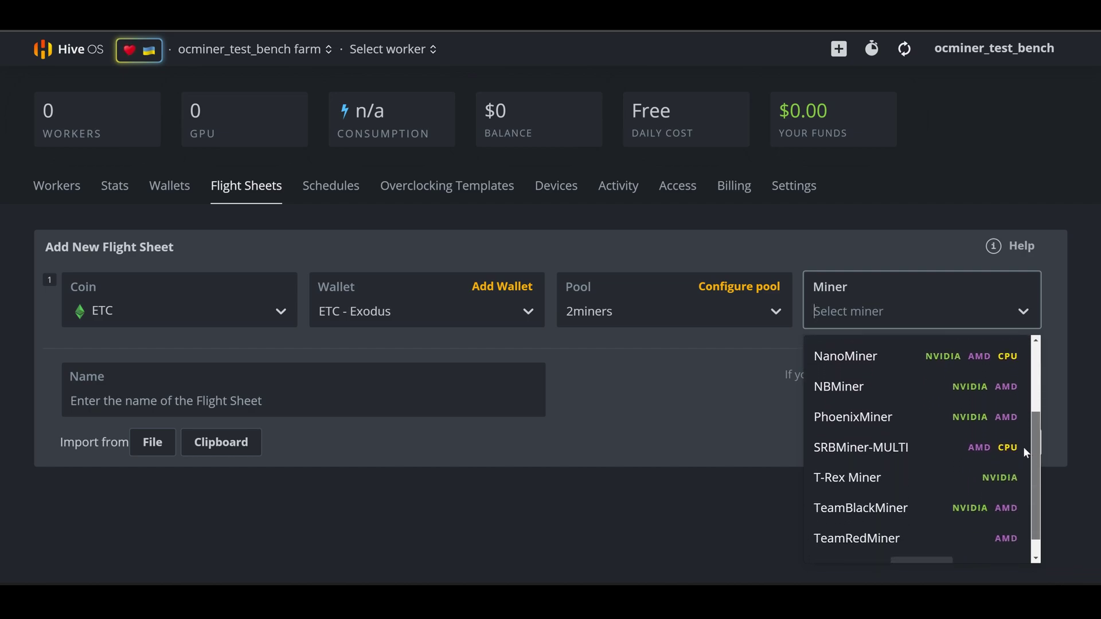
click(931, 471)
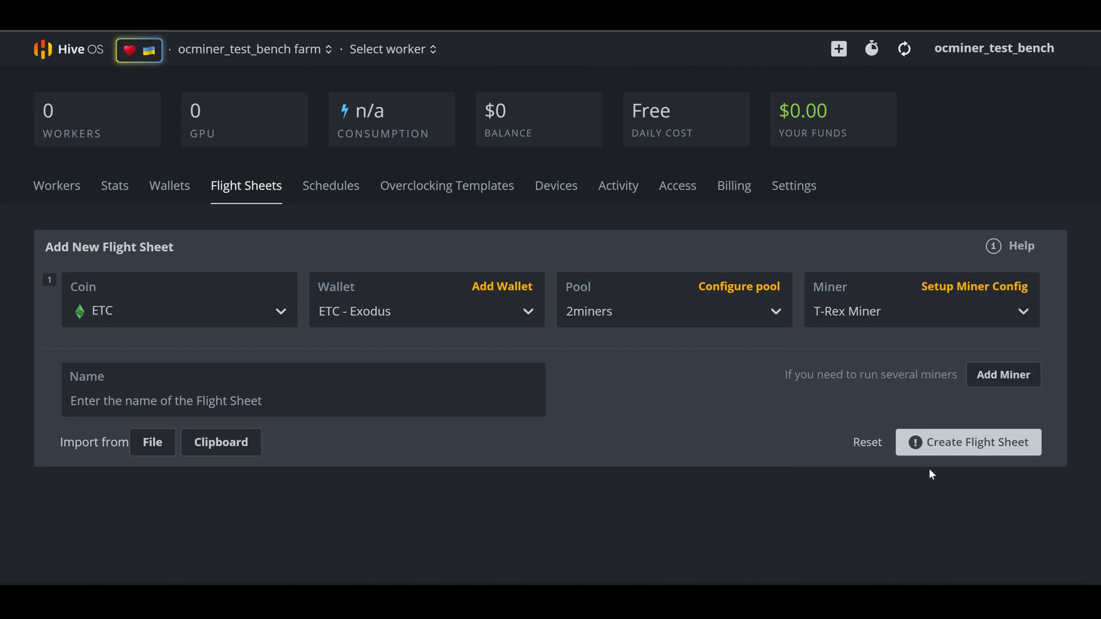
Name the flight sheet ETC - 2miners and create it
key(Tab)
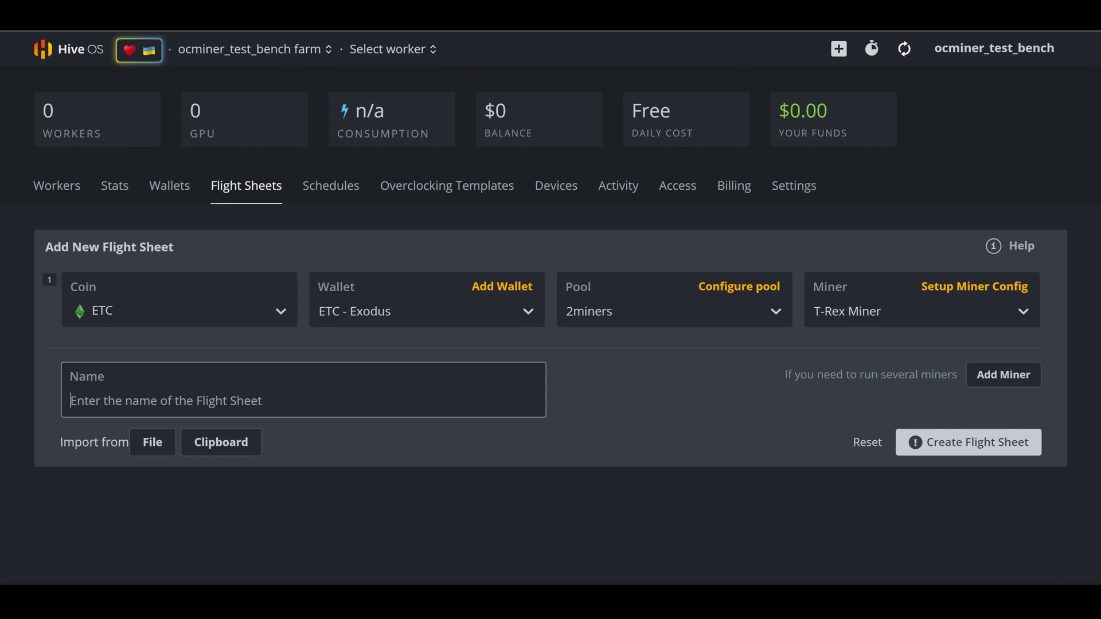
text(ETC)
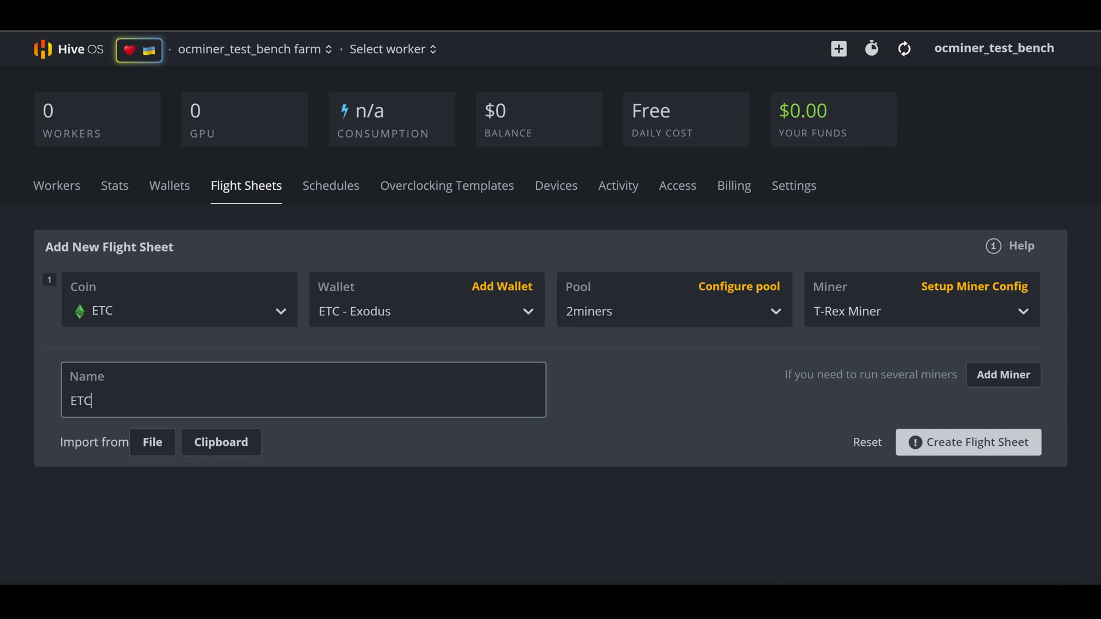
text( - 2miners)
click(969, 445)
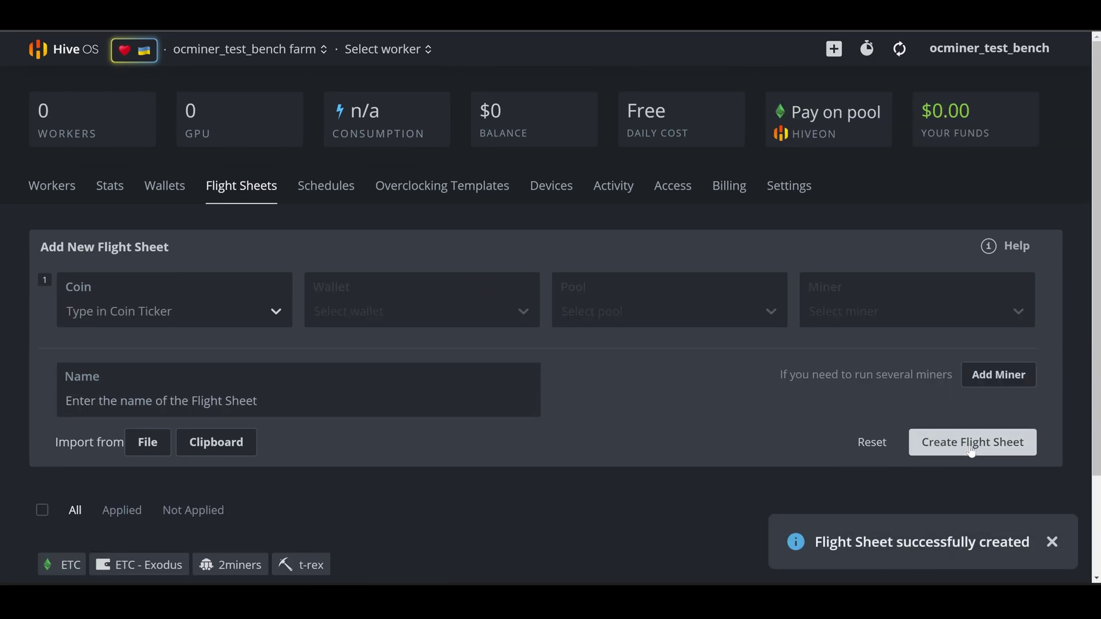
Open the farm's rig and apply the ETC flight sheet with 2miners and t-rex to it, accepting the pool fee notice
scroll(971, 450, down, 2)
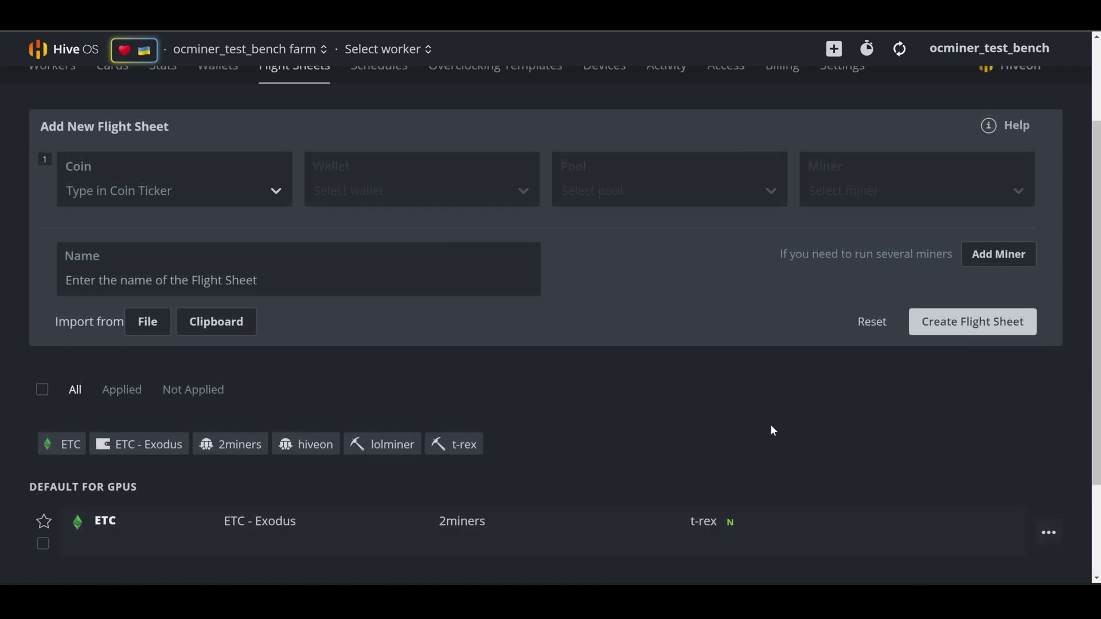
scroll(762, 418, up, 3)
click(414, 52)
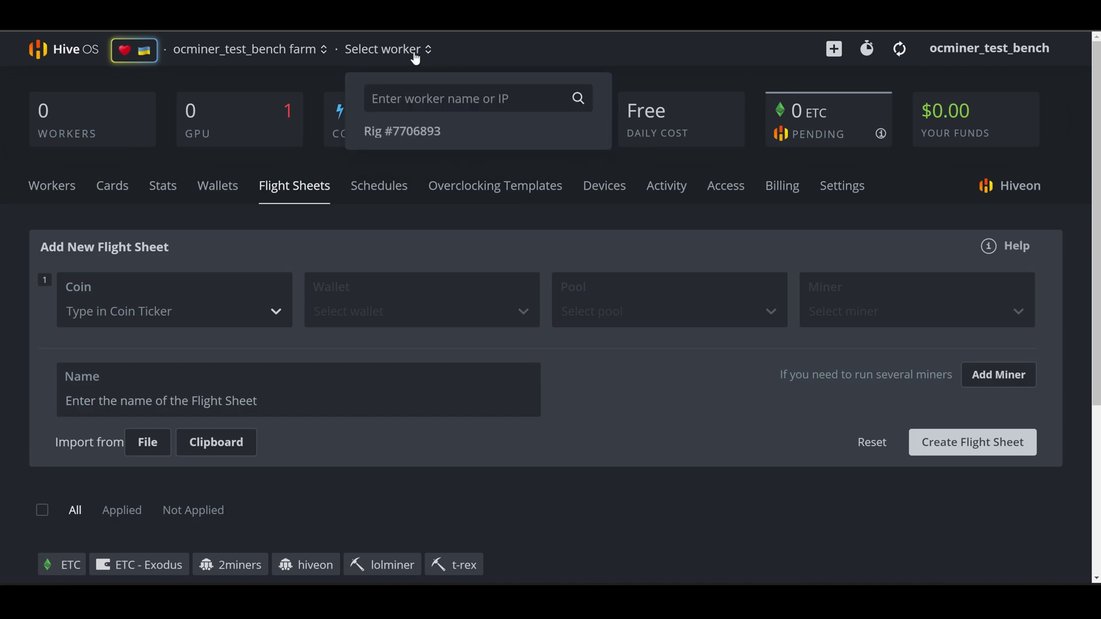
click(408, 131)
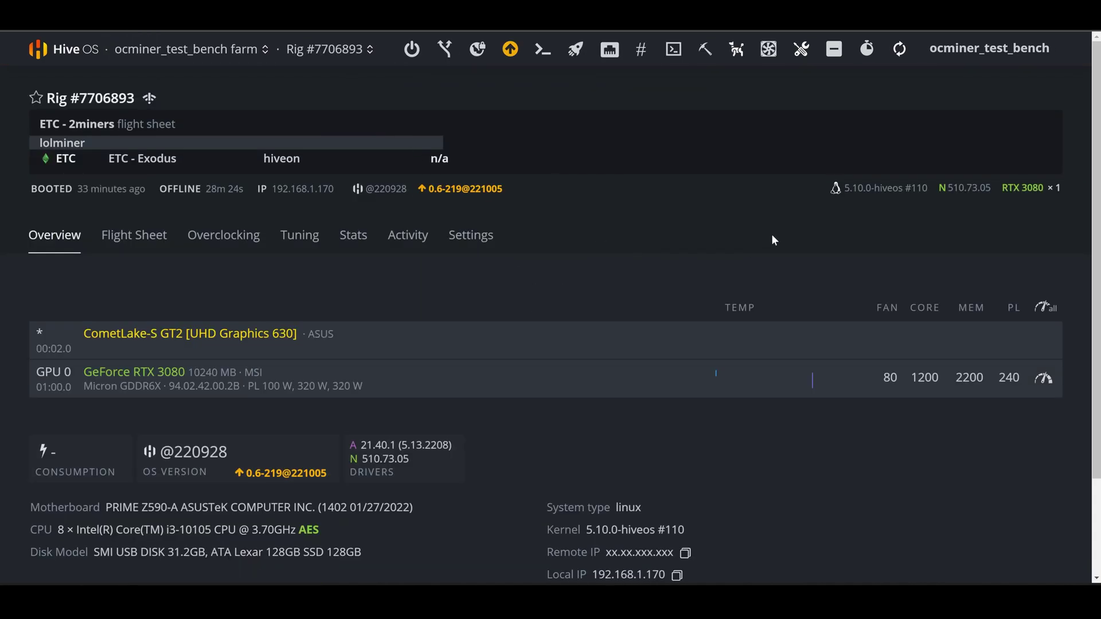
click(153, 242)
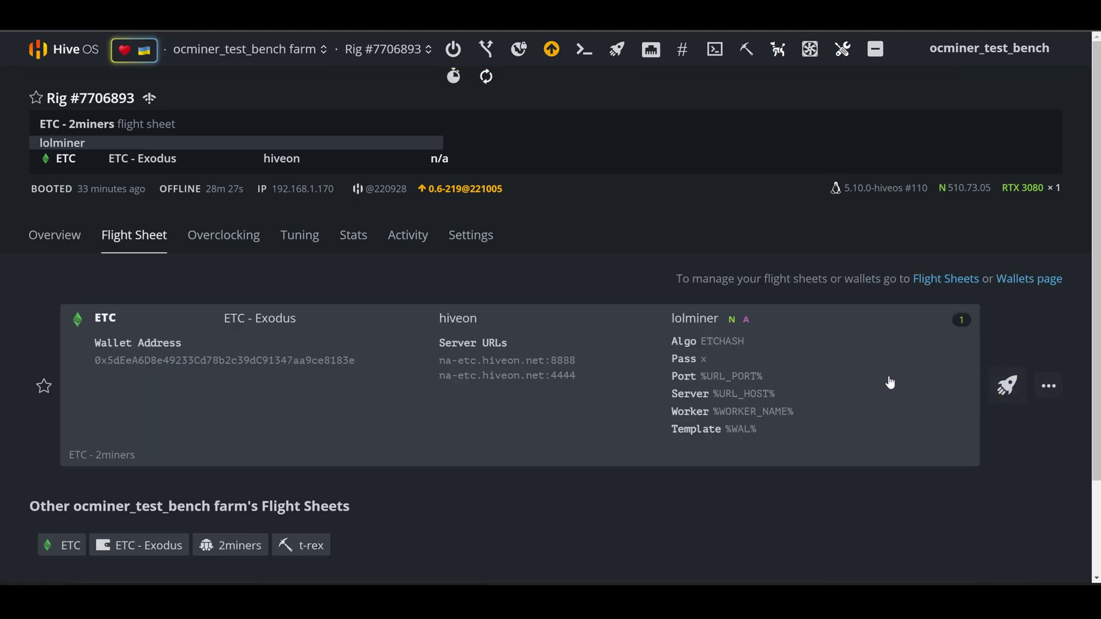
scroll(894, 380, down, 2)
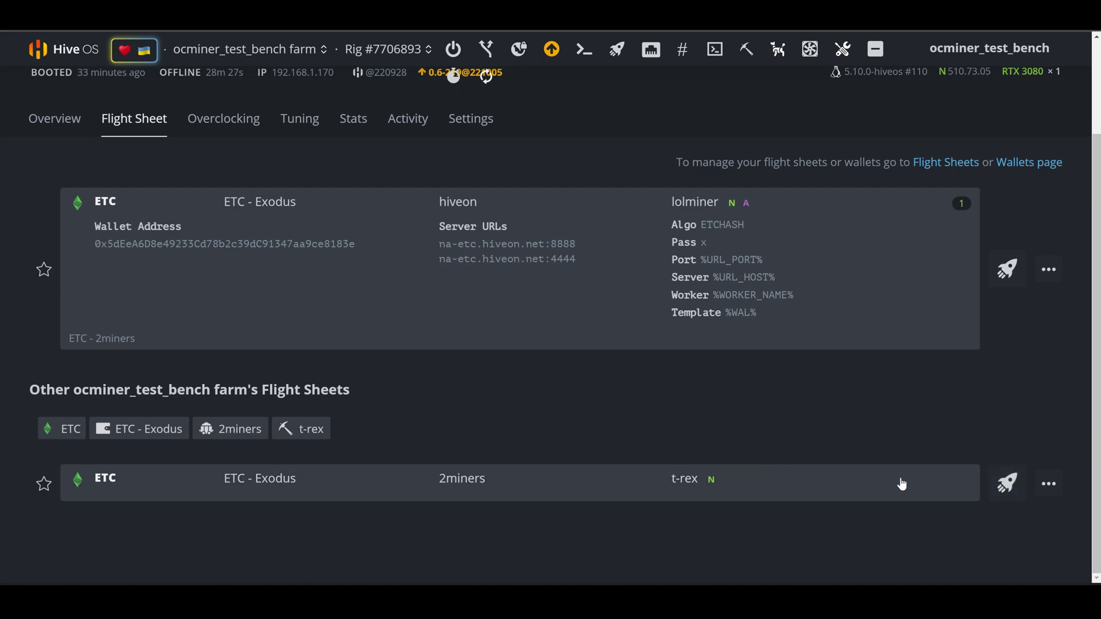
click(1005, 486)
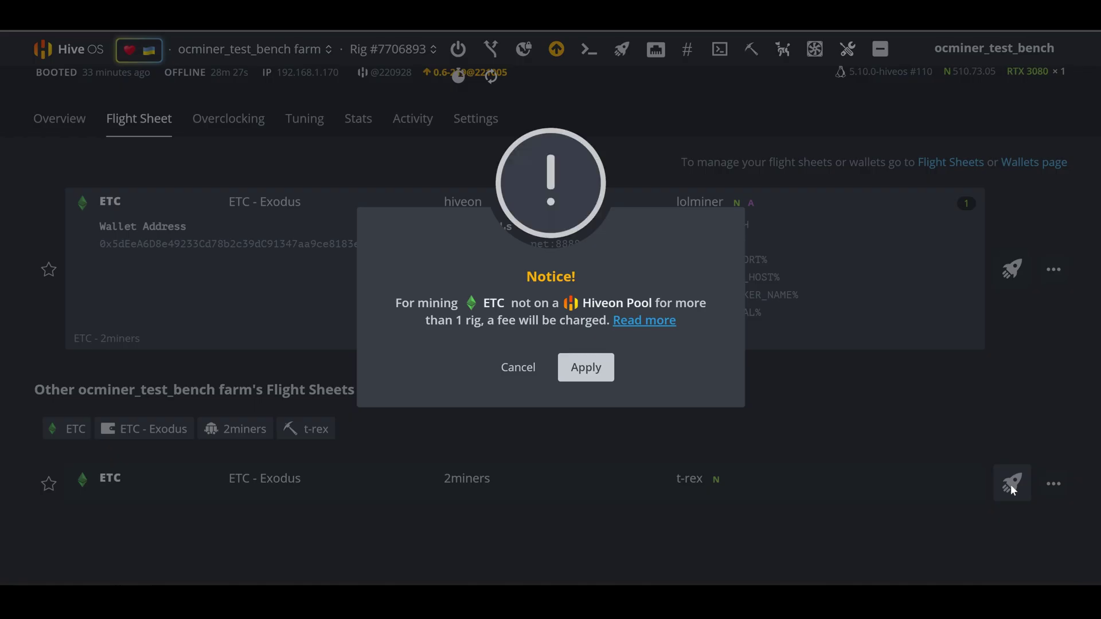
click(588, 367)
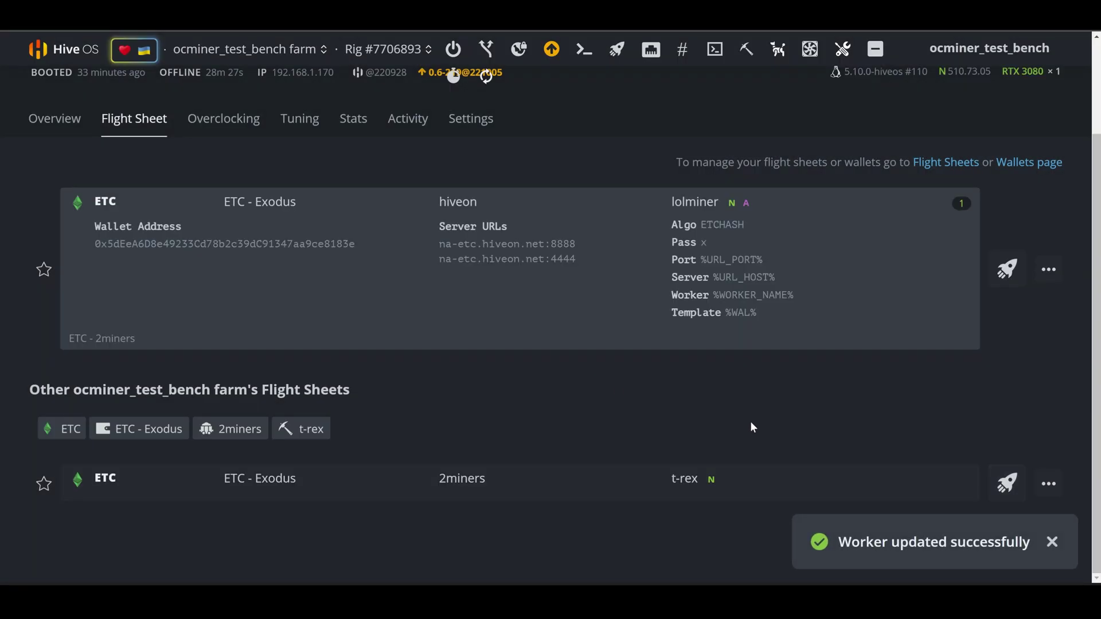